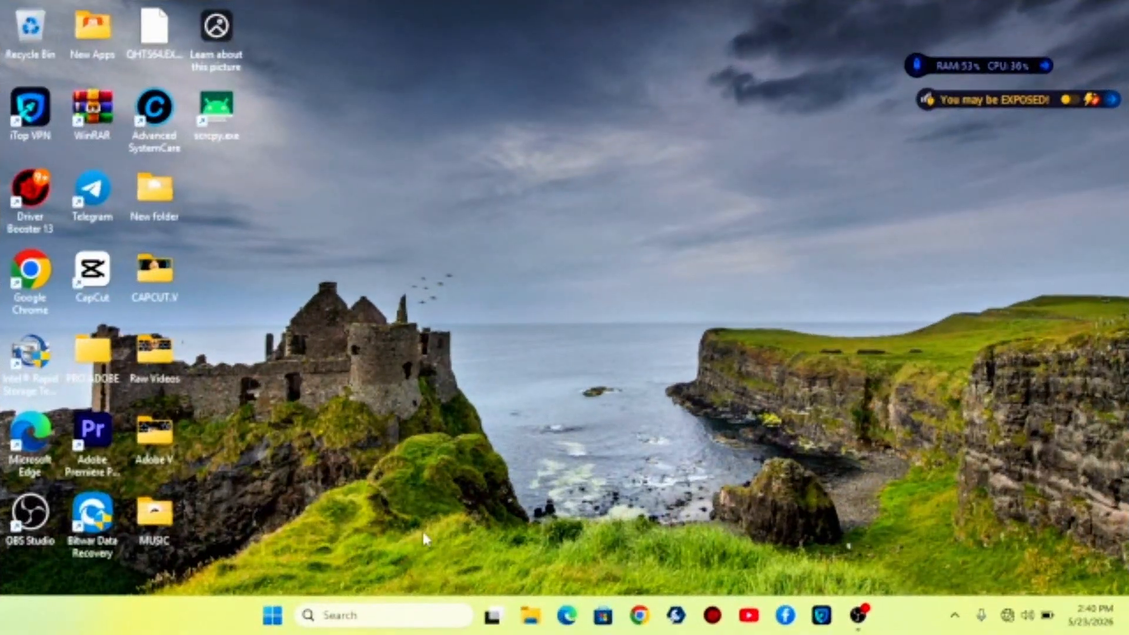
Step: Open the Startup apps page in Windows Settings and review which apps are set to launch at sign-in
click(344, 614)
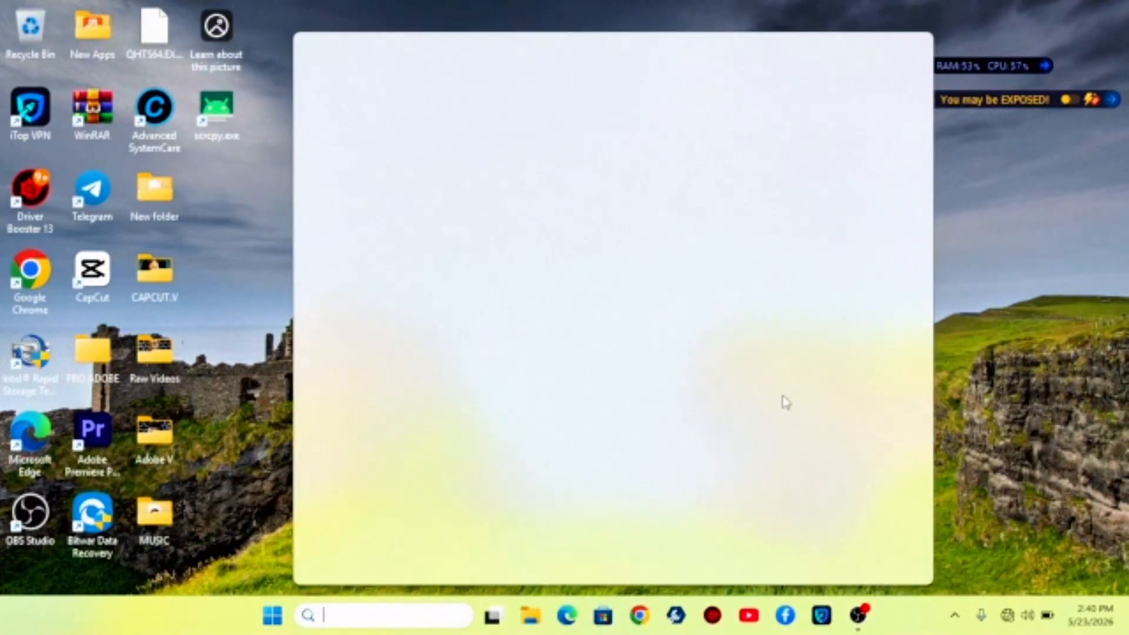
click(817, 308)
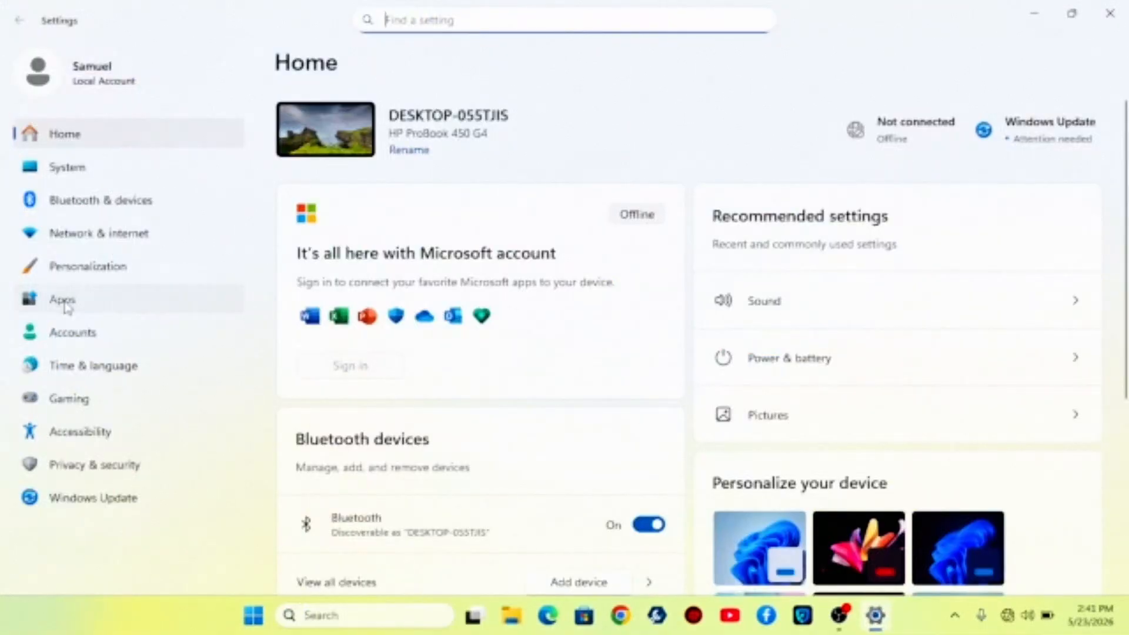
click(62, 299)
scroll(449, 345, down, 2)
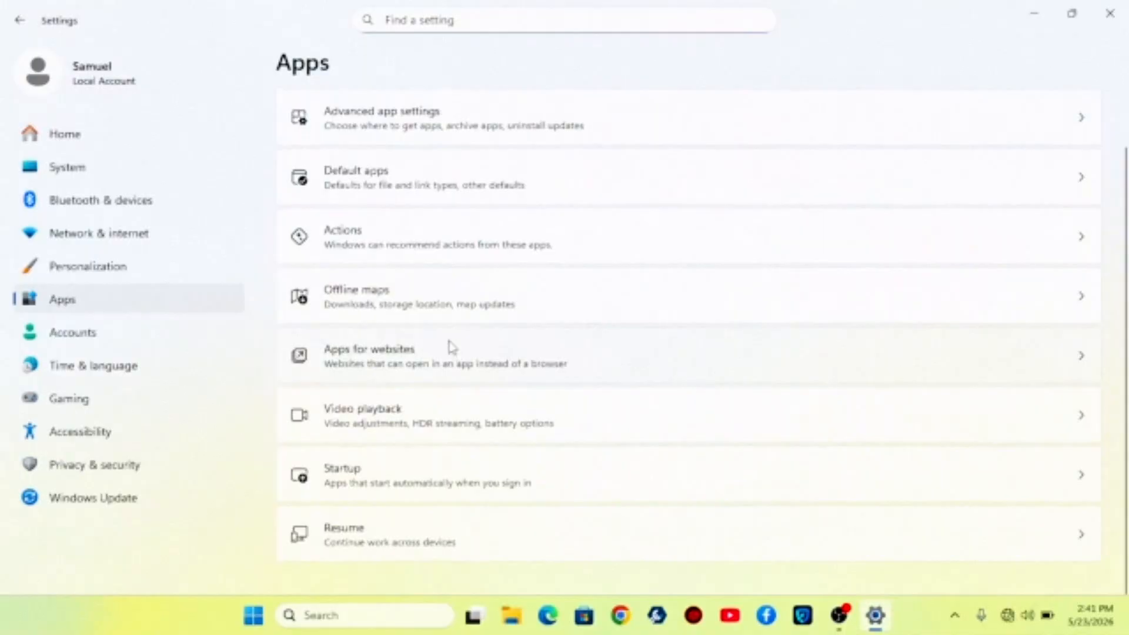
click(387, 482)
scroll(939, 372, down, 3)
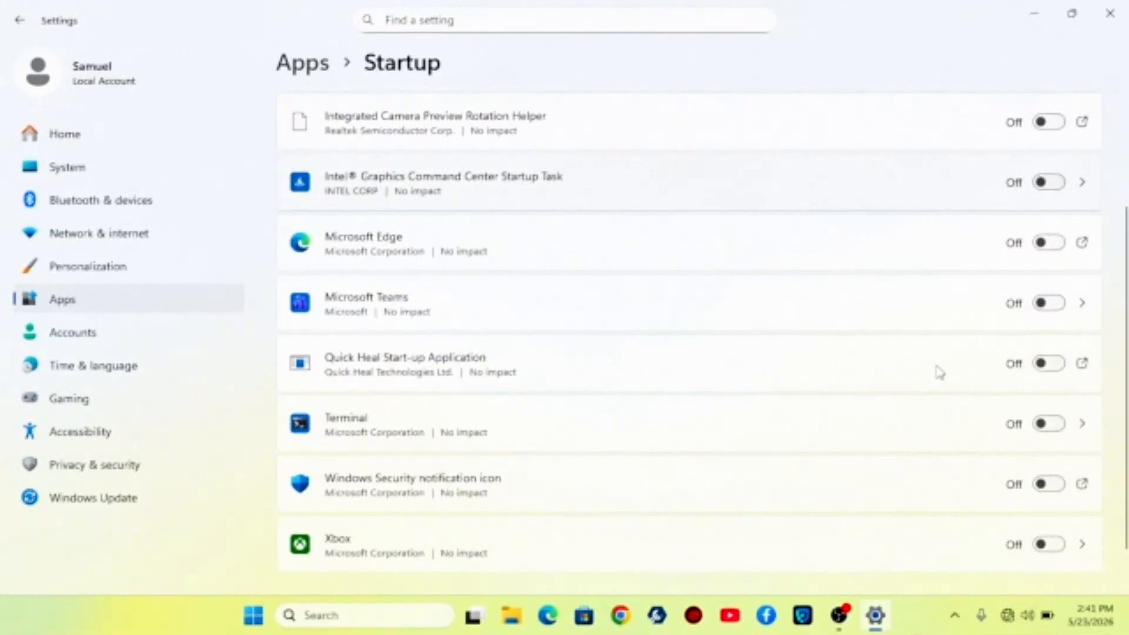
scroll(938, 372, up, 5)
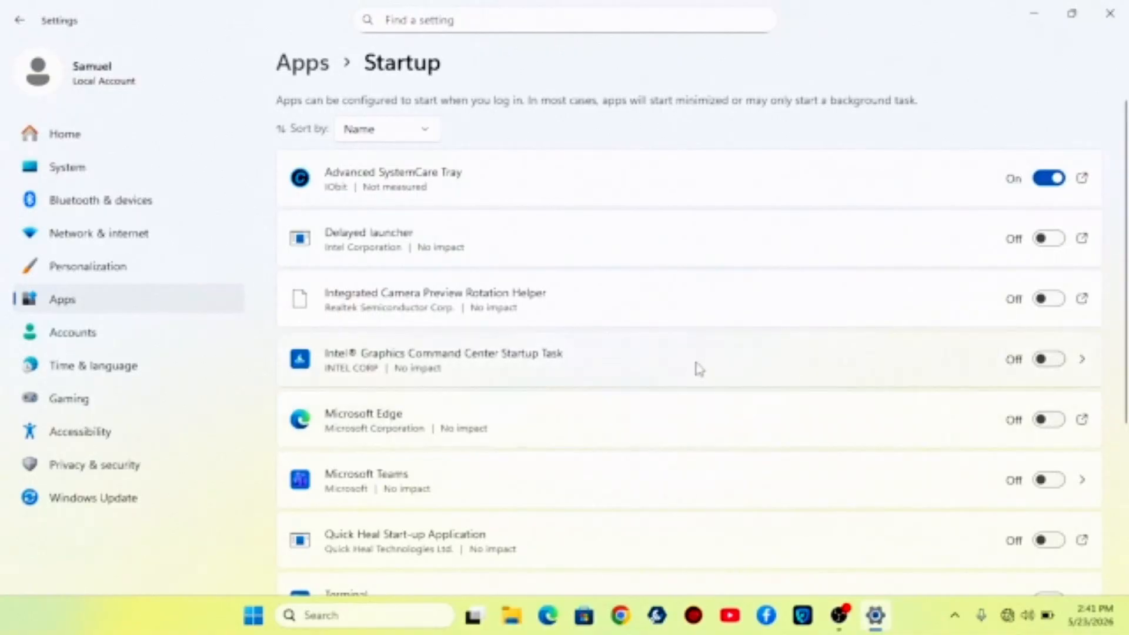
Step: View the Apps for websites settings and close Settings
click(22, 20)
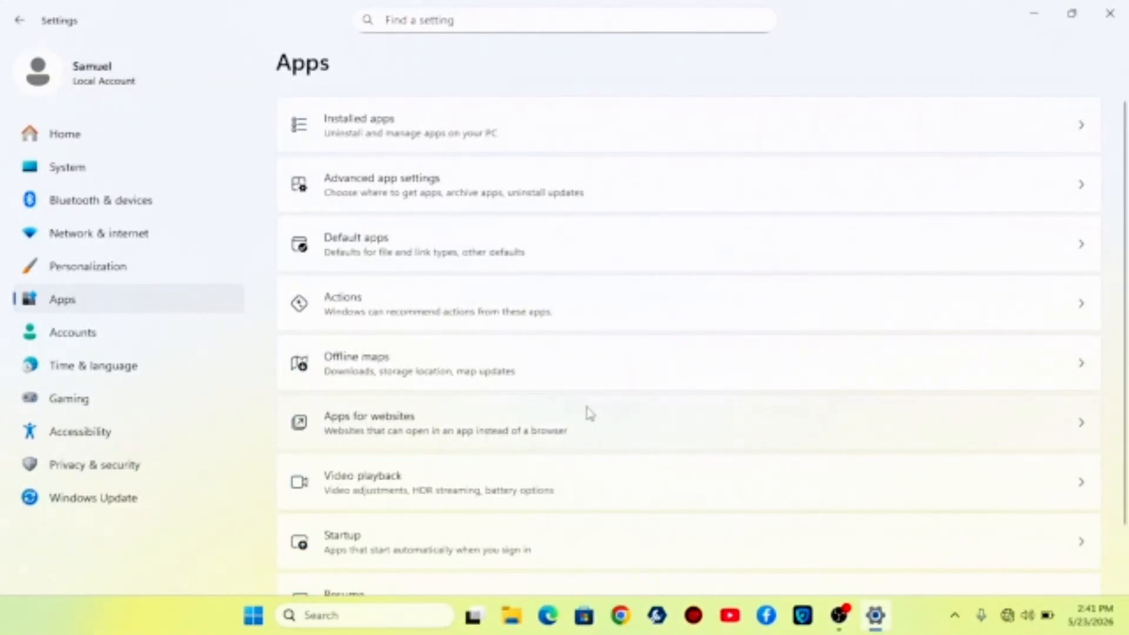
click(590, 414)
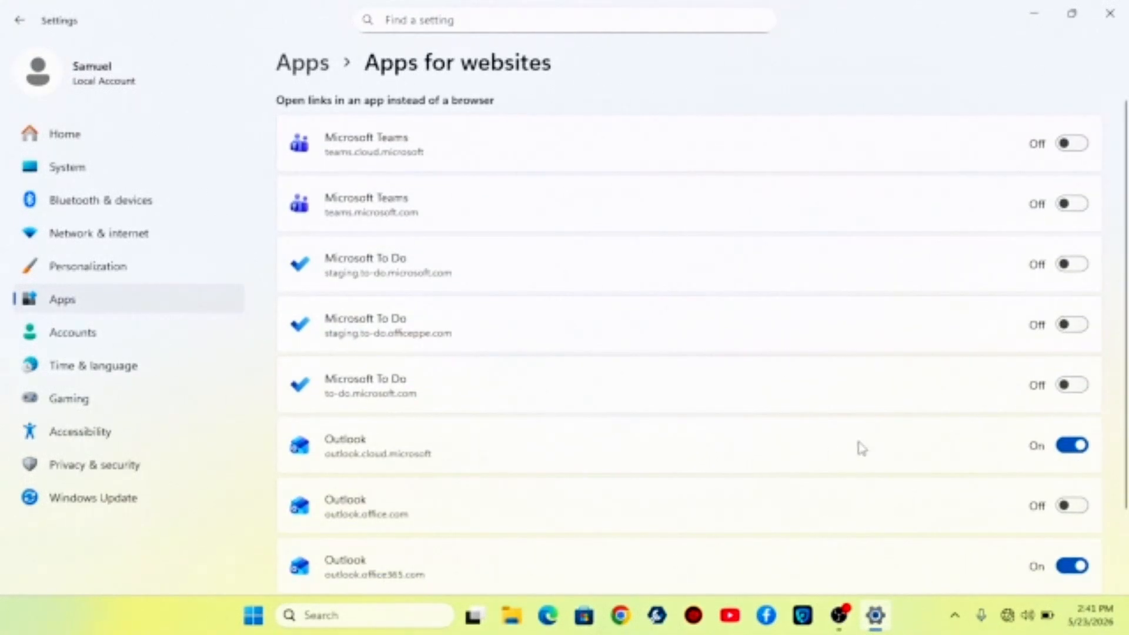
click(1114, 16)
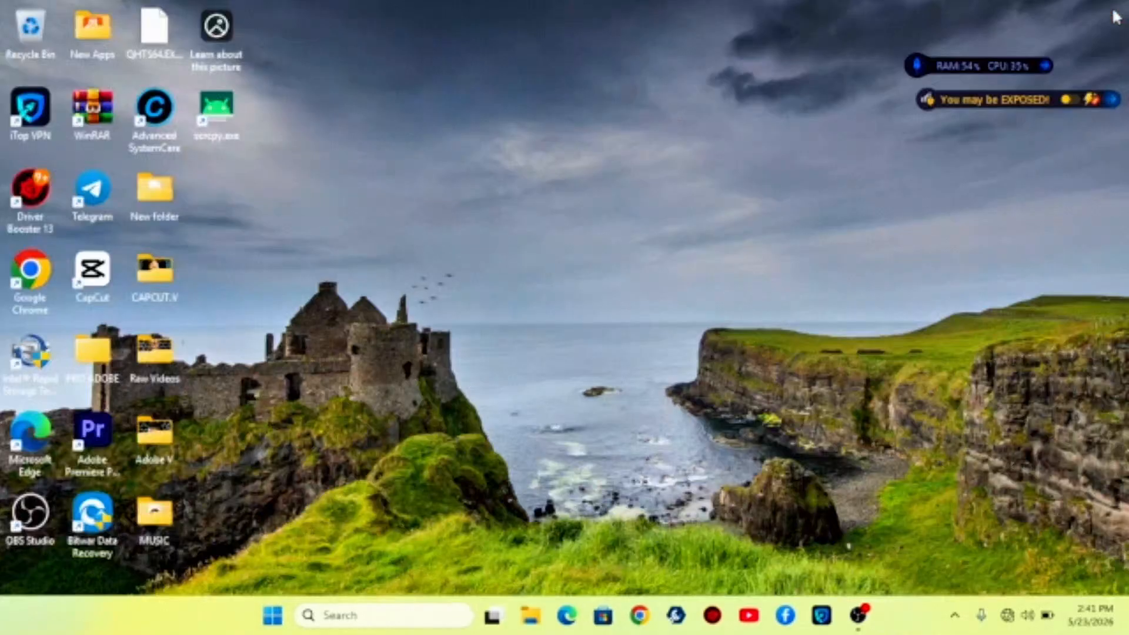
Step: Open the System About page and bring up its advanced system settings, moving the System Properties dialog clear of the page details
click(343, 616)
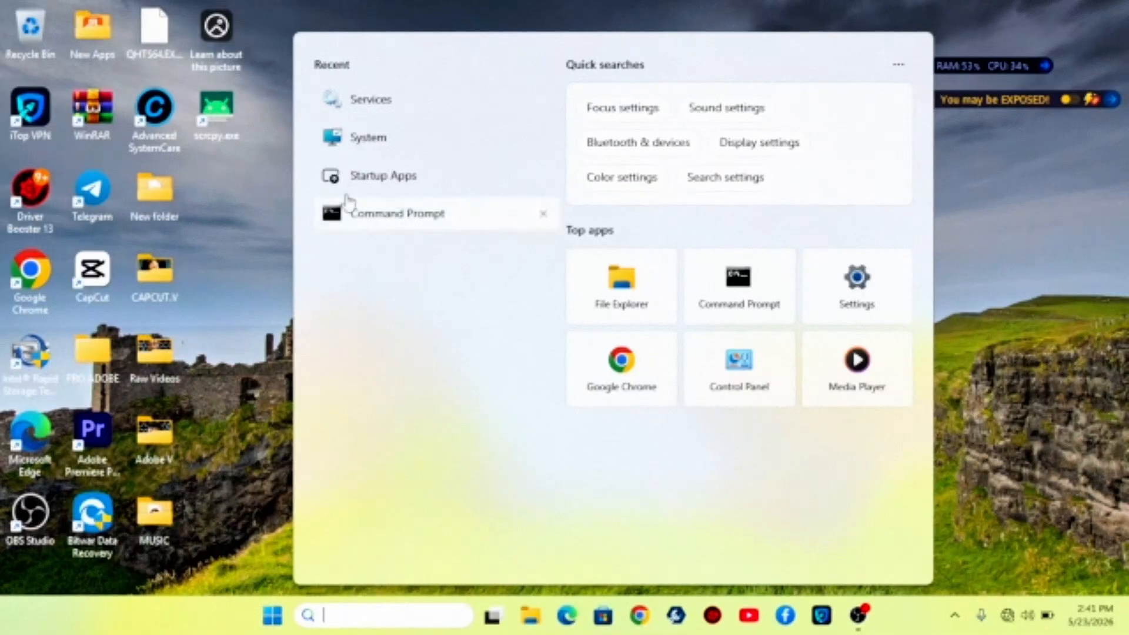
click(359, 141)
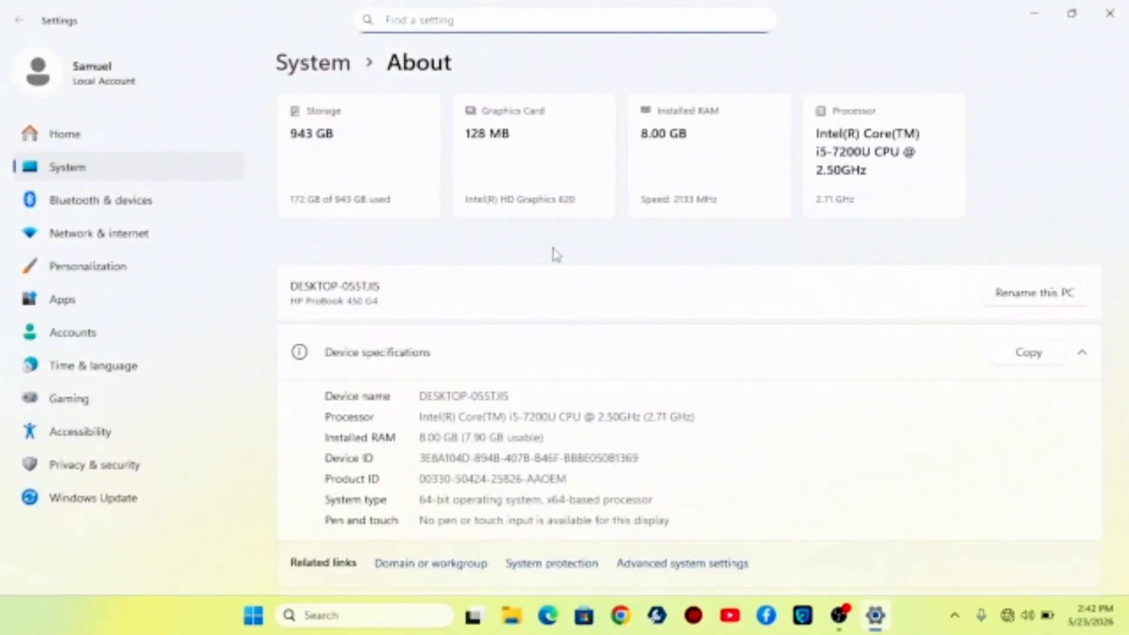
scroll(657, 393, down, 3)
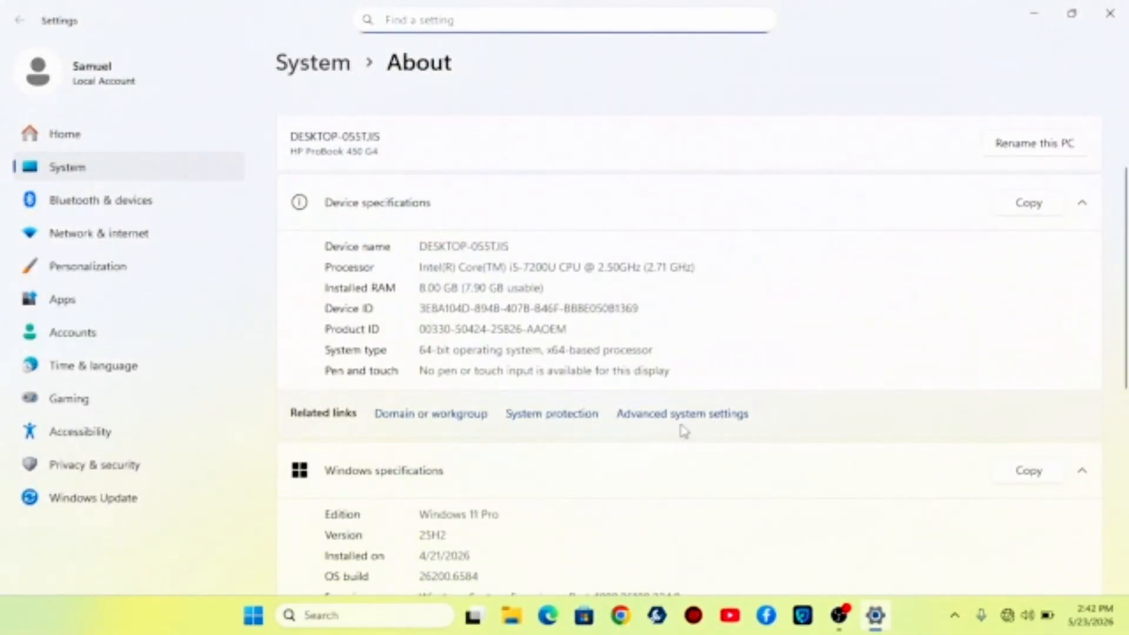
click(702, 417)
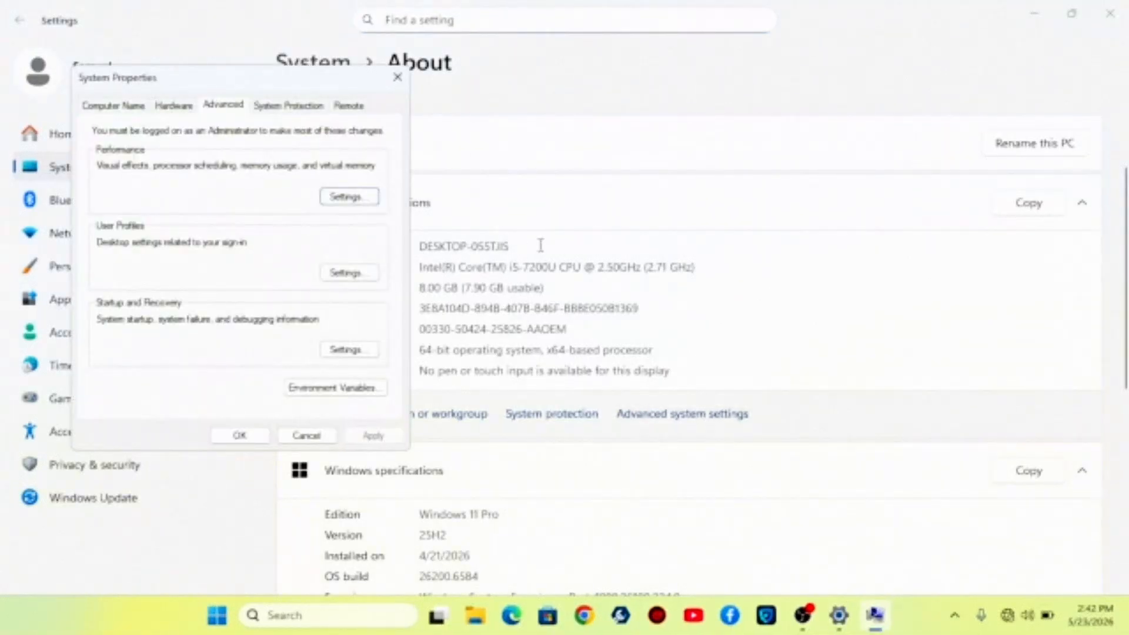
drag(294, 83, 717, 112)
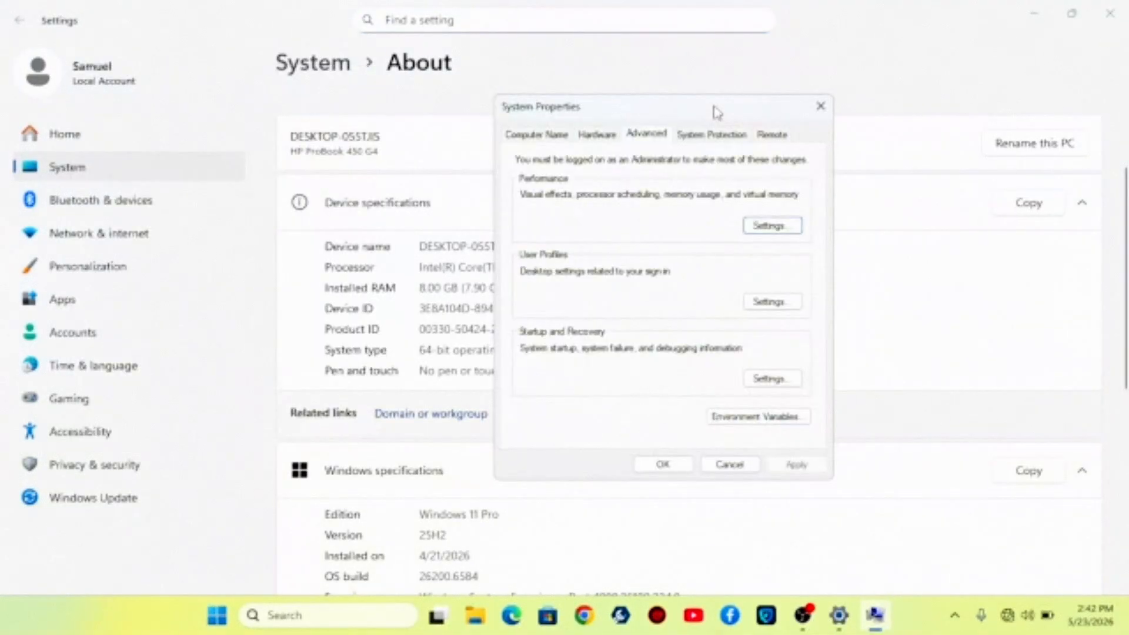
Step: Accept Custom visual effects with only thumbnails, smooth font edges and smooth-scroll list boxes enabled, and close System Properties and Settings
click(773, 227)
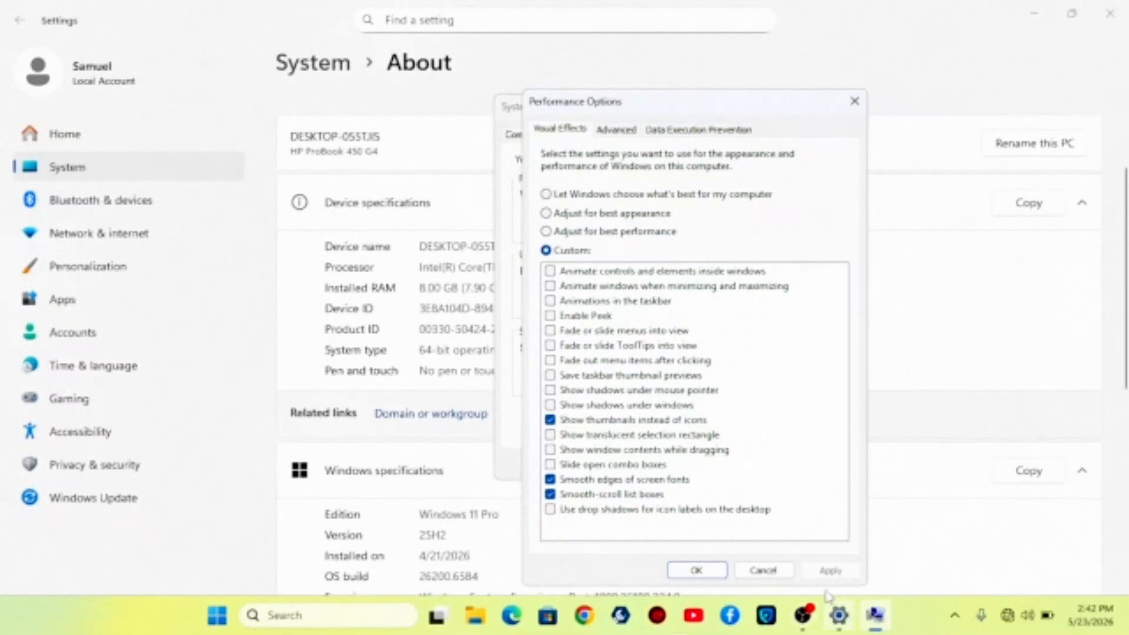
click(696, 572)
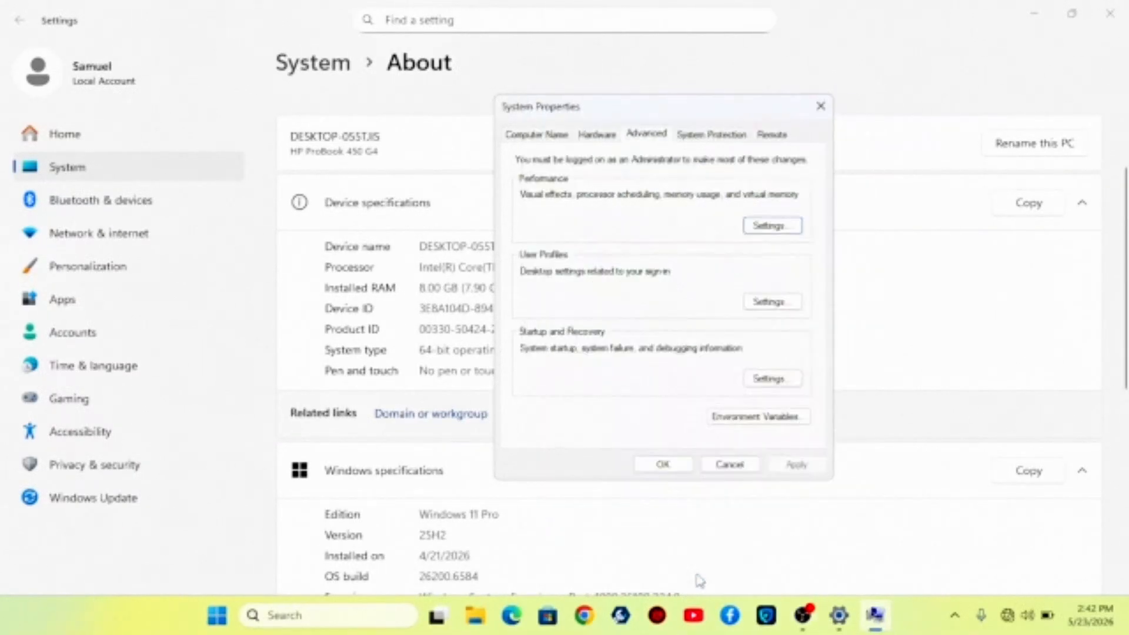
click(669, 469)
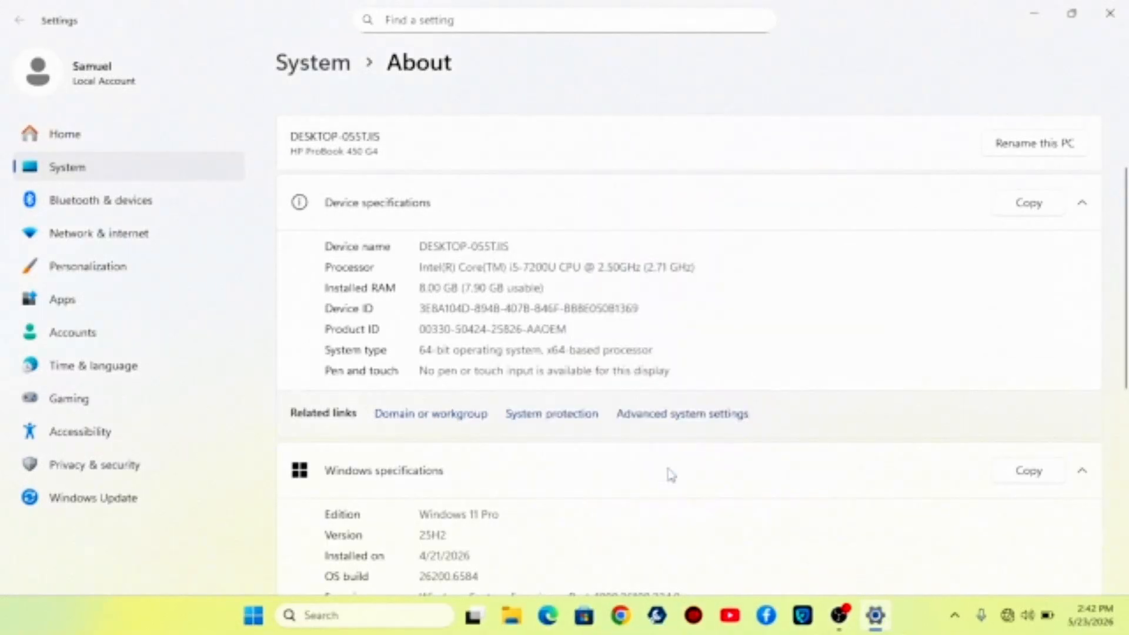
click(1116, 17)
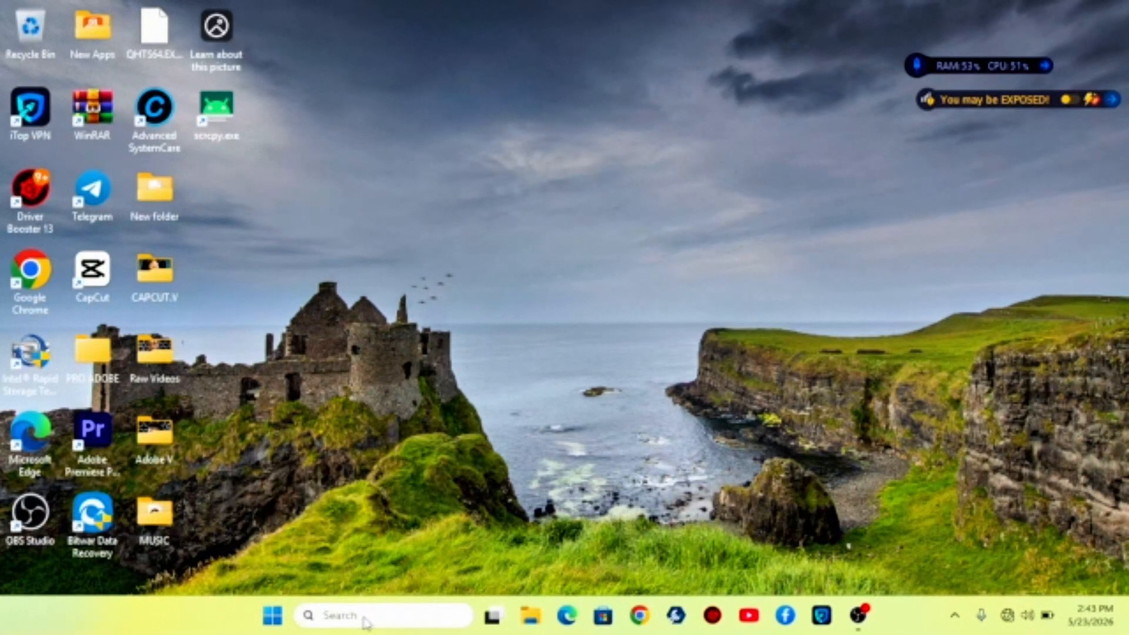
Step: Open the Windows Services console and locate the SysMain service
click(370, 600)
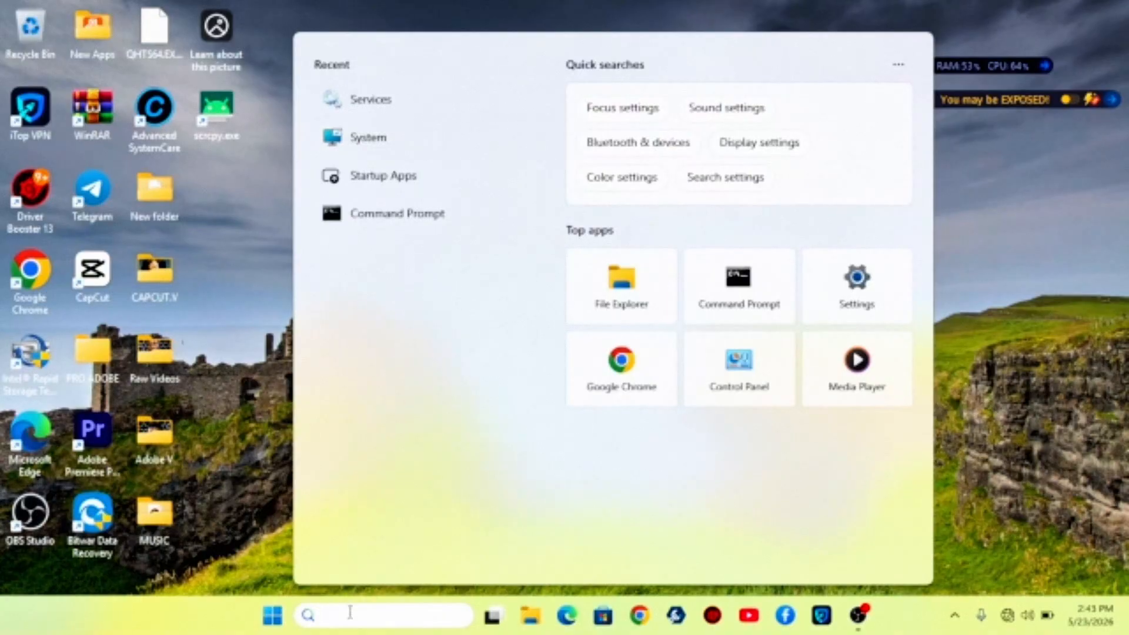
click(370, 100)
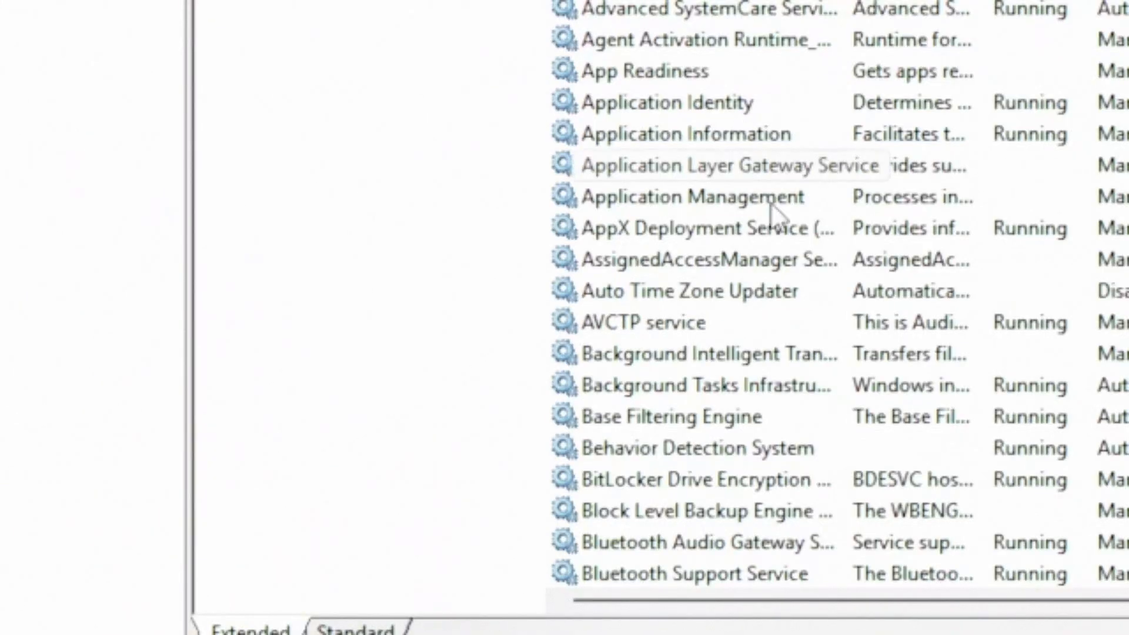
click(630, 130)
text(sy)
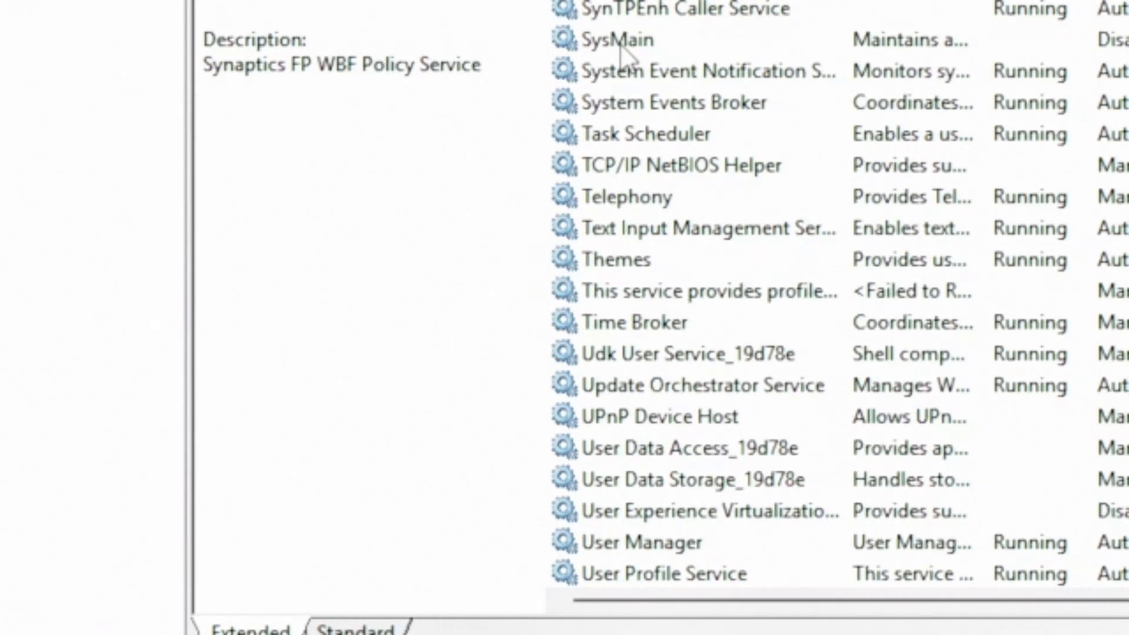
Step: Set the SysMain service's startup type to Disabled, apply it and close its properties
double_click(652, 43)
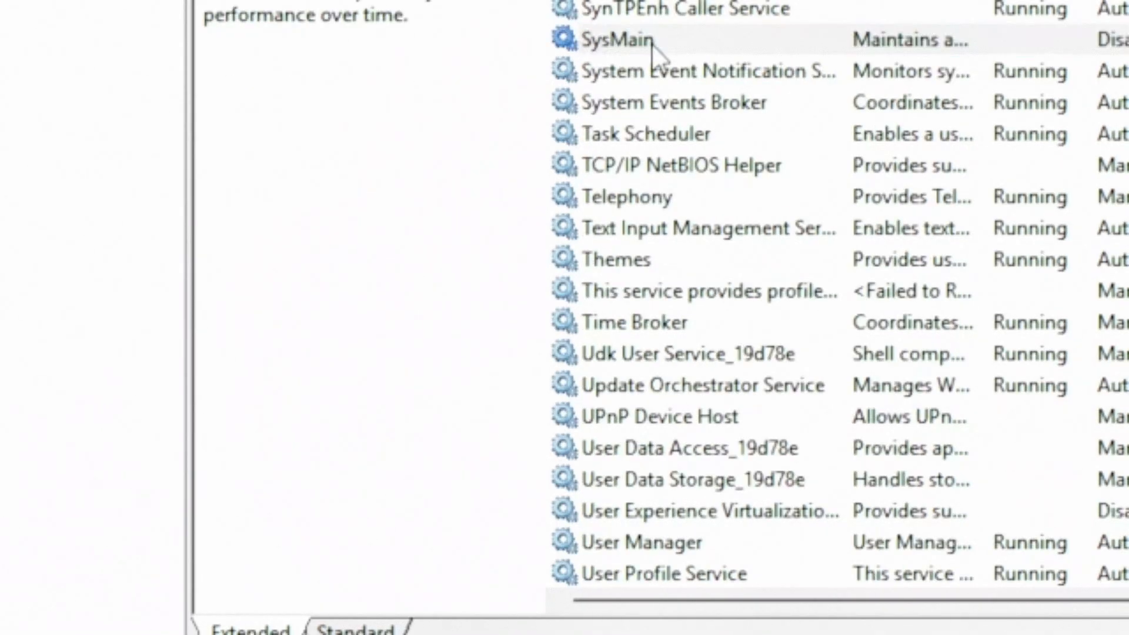
click(593, 180)
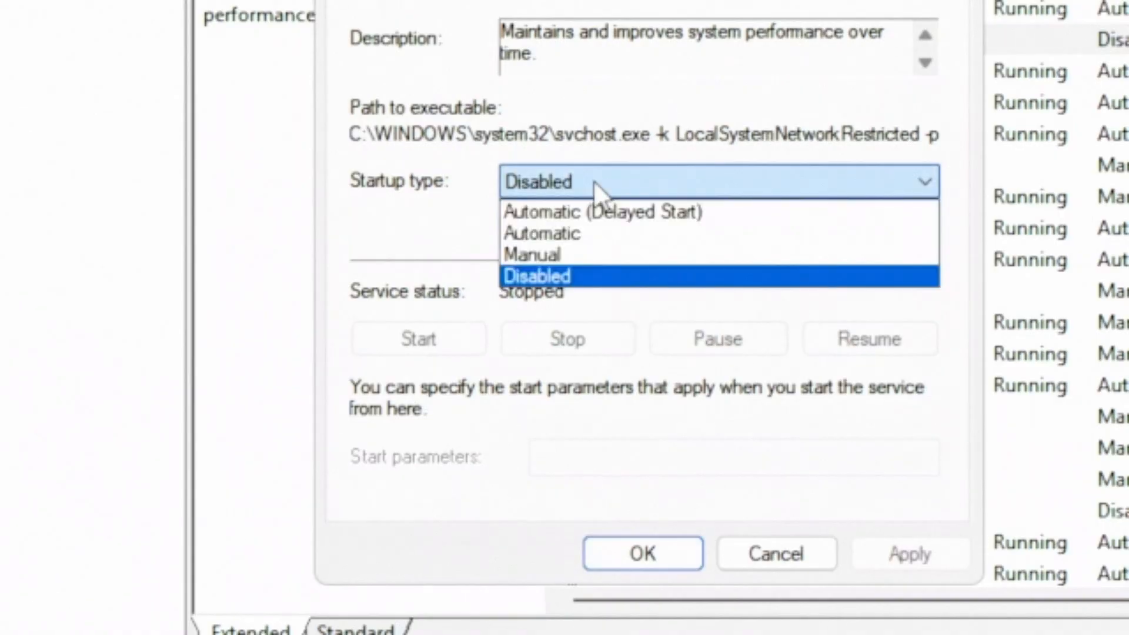
click(565, 283)
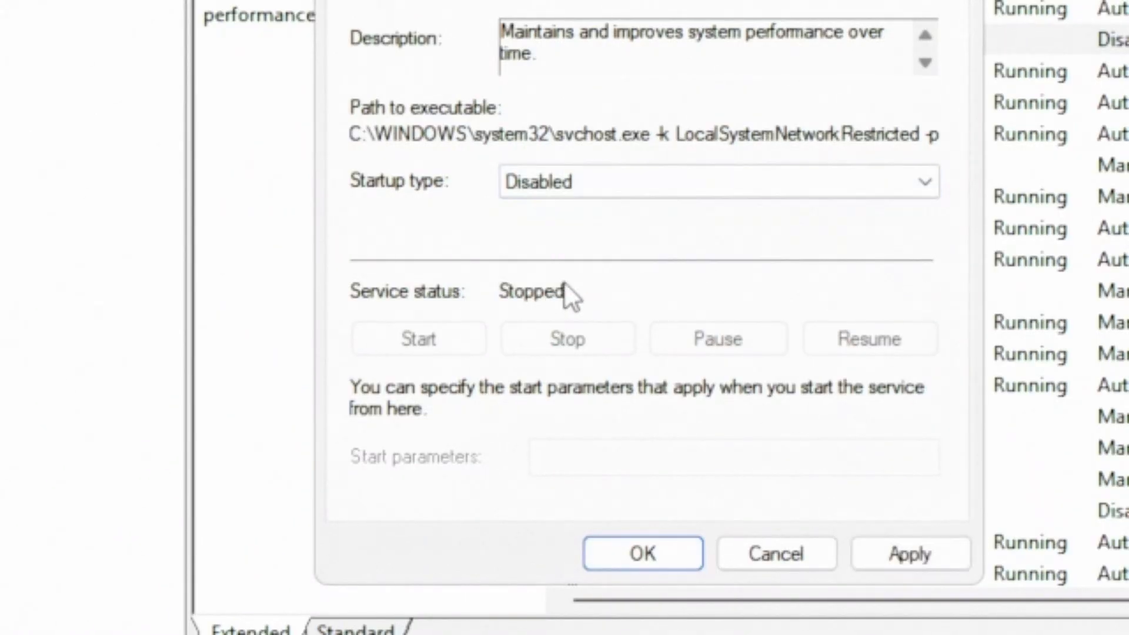
click(913, 554)
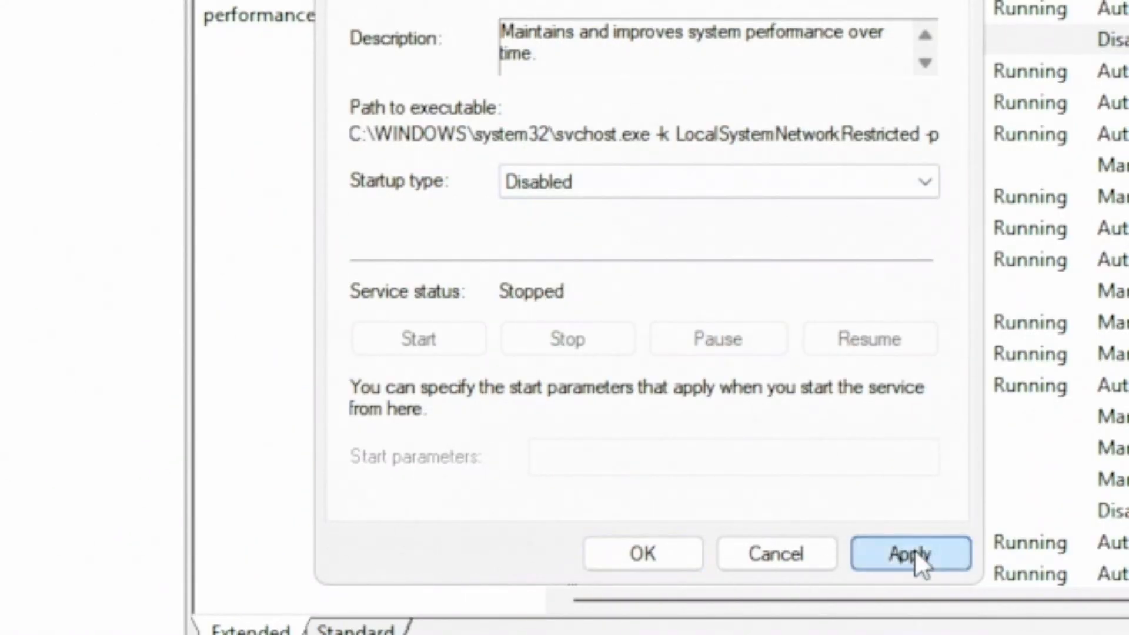
click(631, 547)
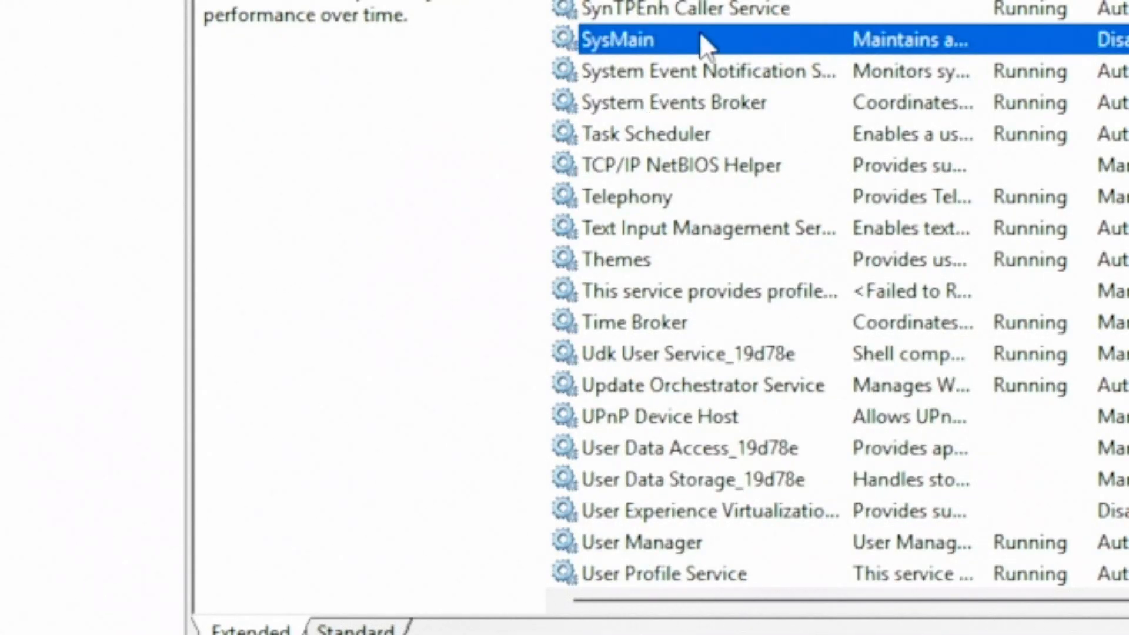
Step: Find the Connected Devices Platform Service and confirm Disabled as its startup type
key(c)
key(c)
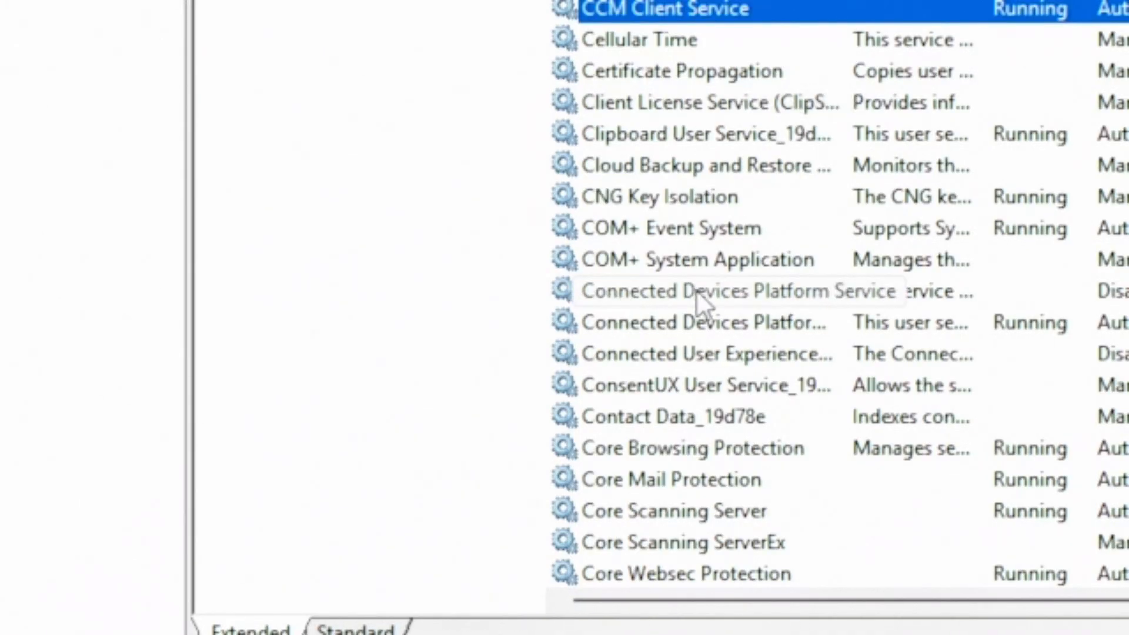
double_click(790, 289)
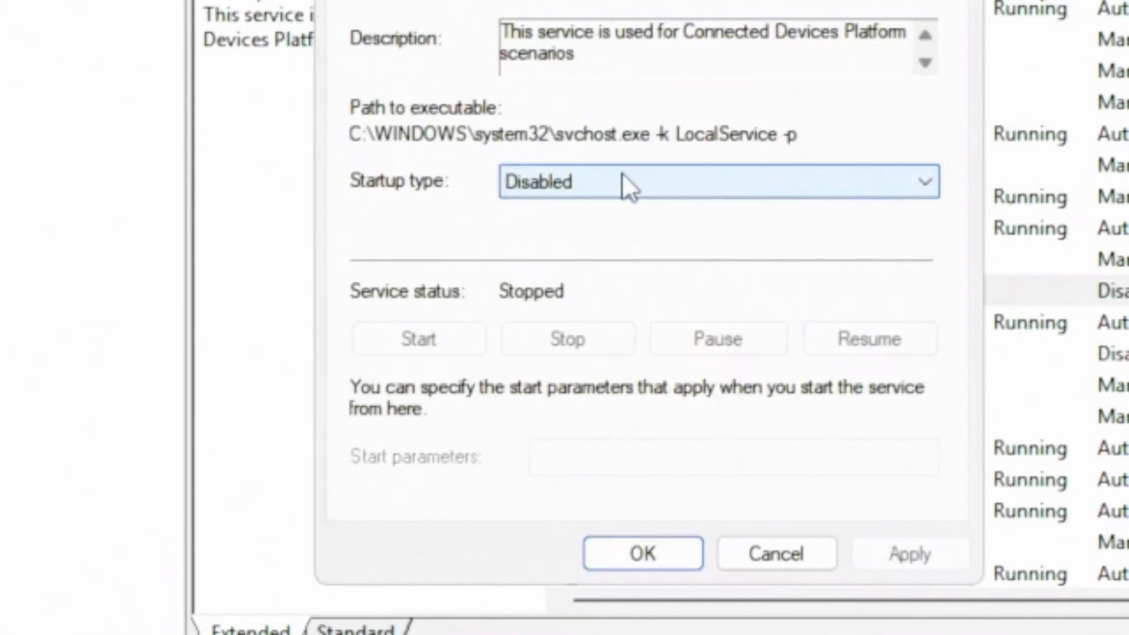
click(627, 187)
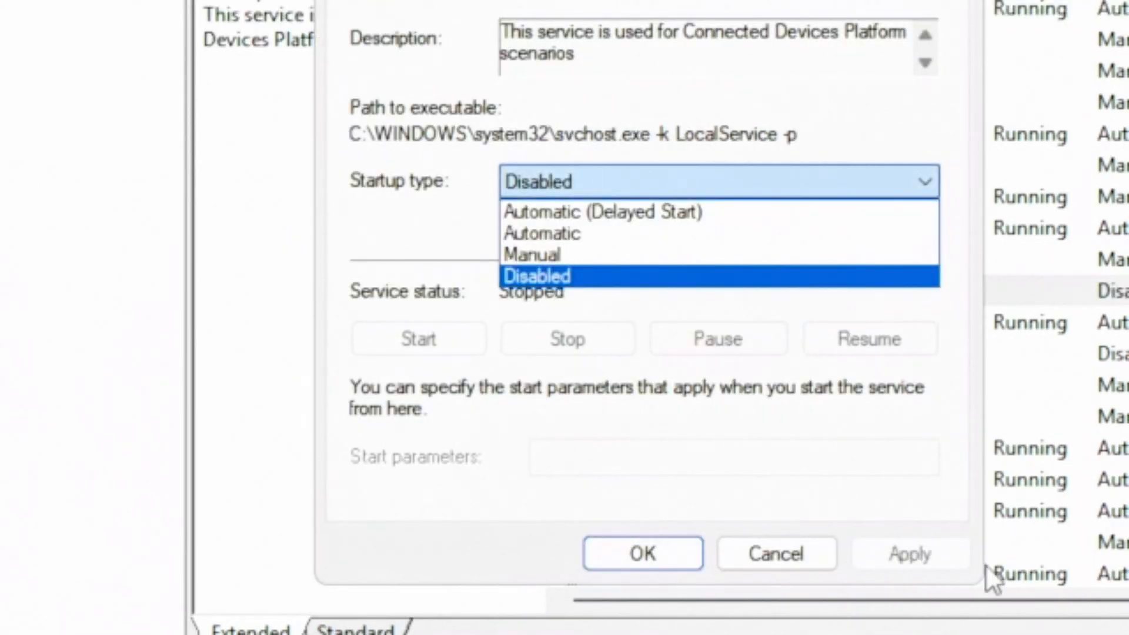
click(934, 563)
click(620, 563)
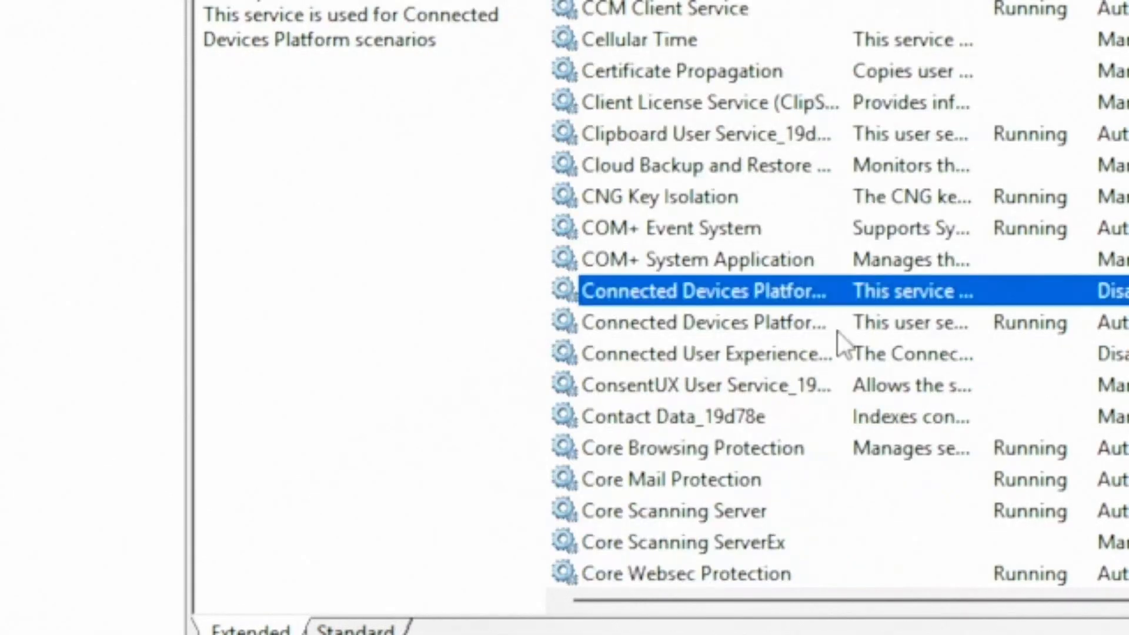
Step: Open the Connected User Experiences and Telemetry service and confirm Disabled as its startup type
click(711, 357)
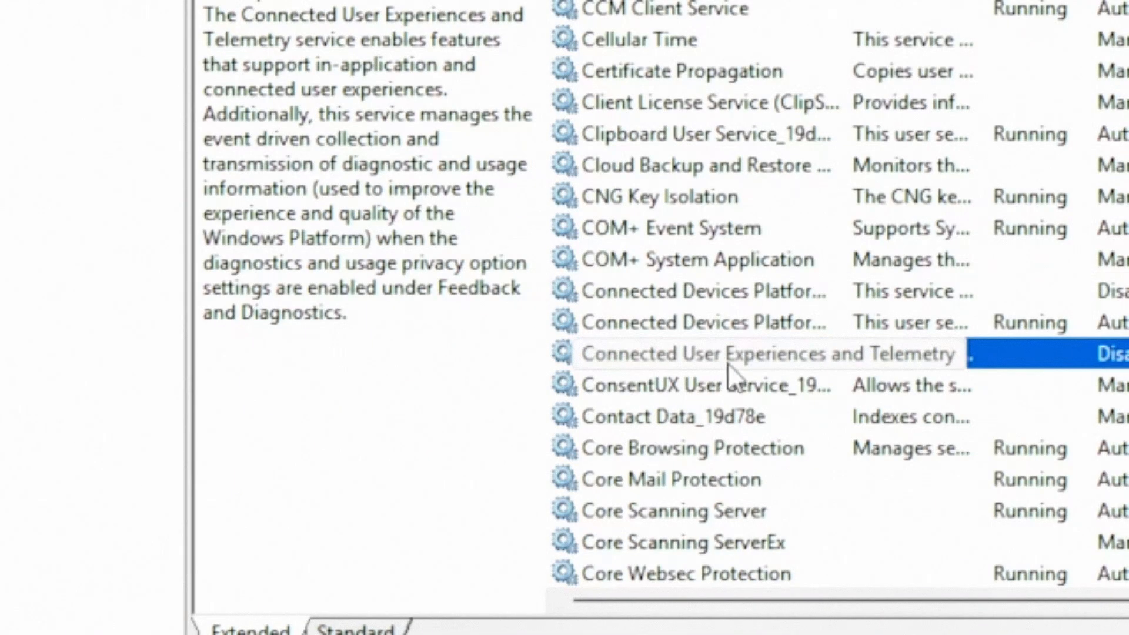
double_click(892, 357)
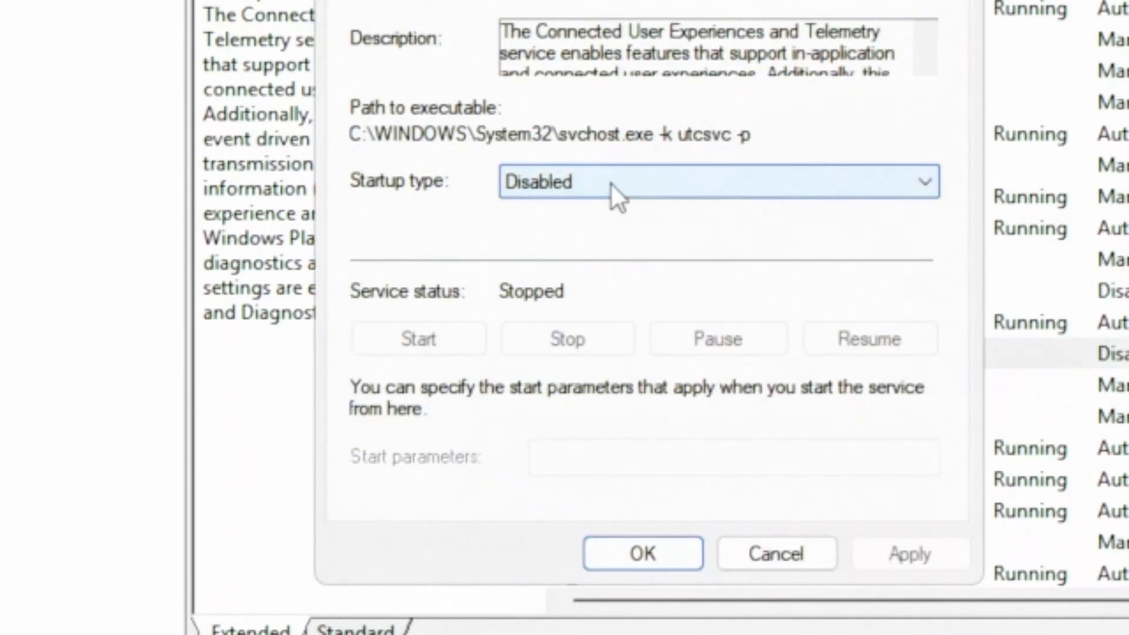
click(643, 189)
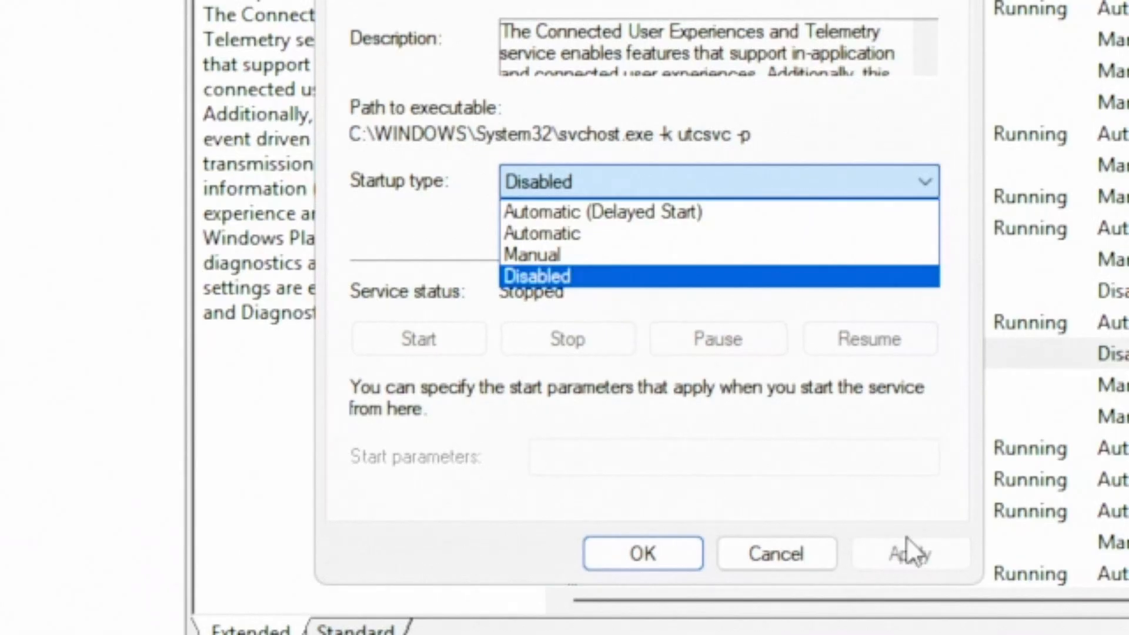
click(626, 552)
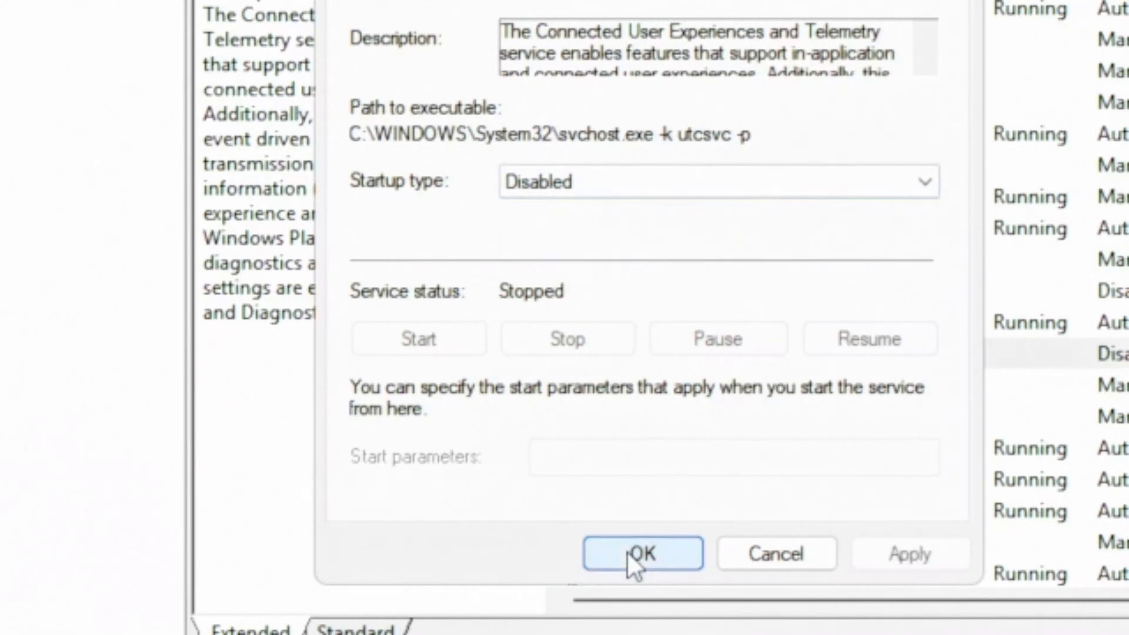
click(627, 551)
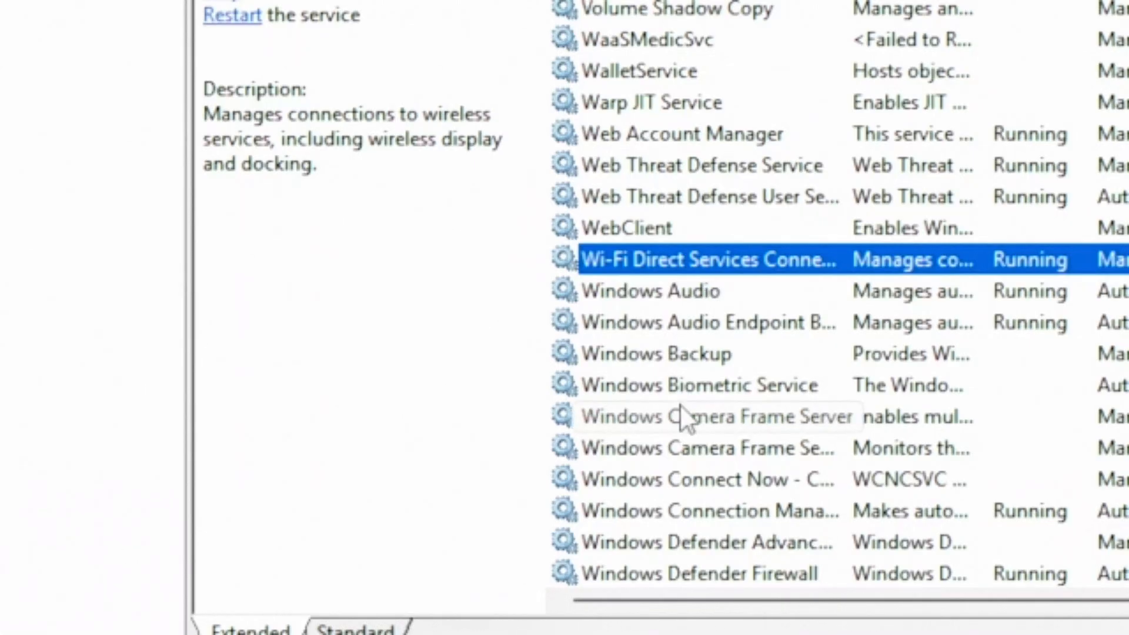
Step: Find the Windows Search service and confirm Disabled as its startup type
scroll(679, 404, down, 2)
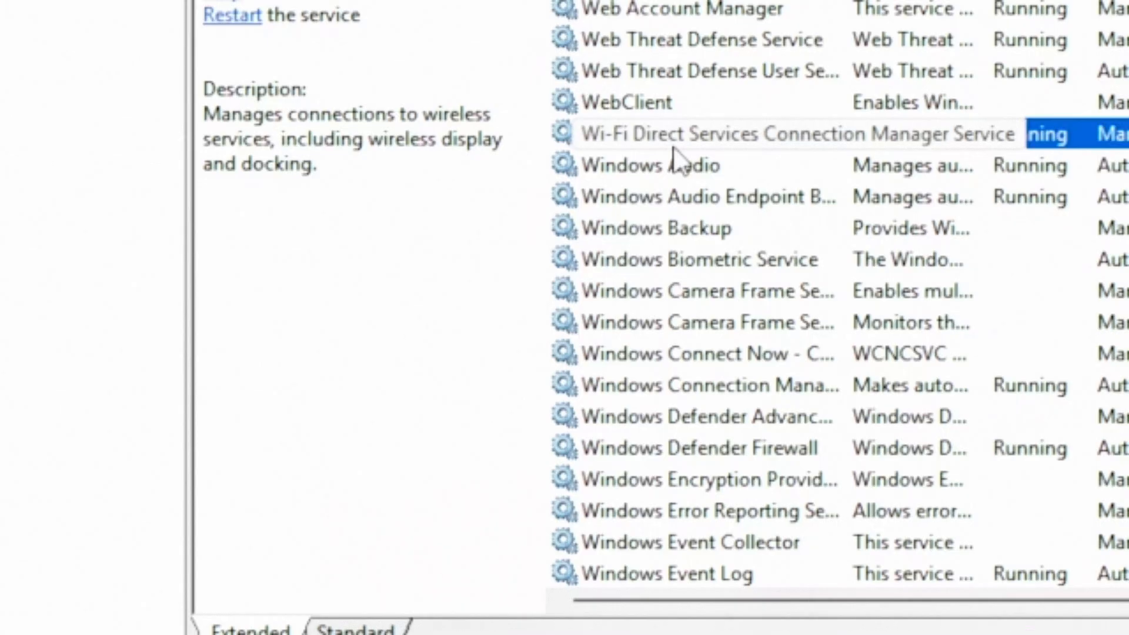
scroll(652, 241, down, 4)
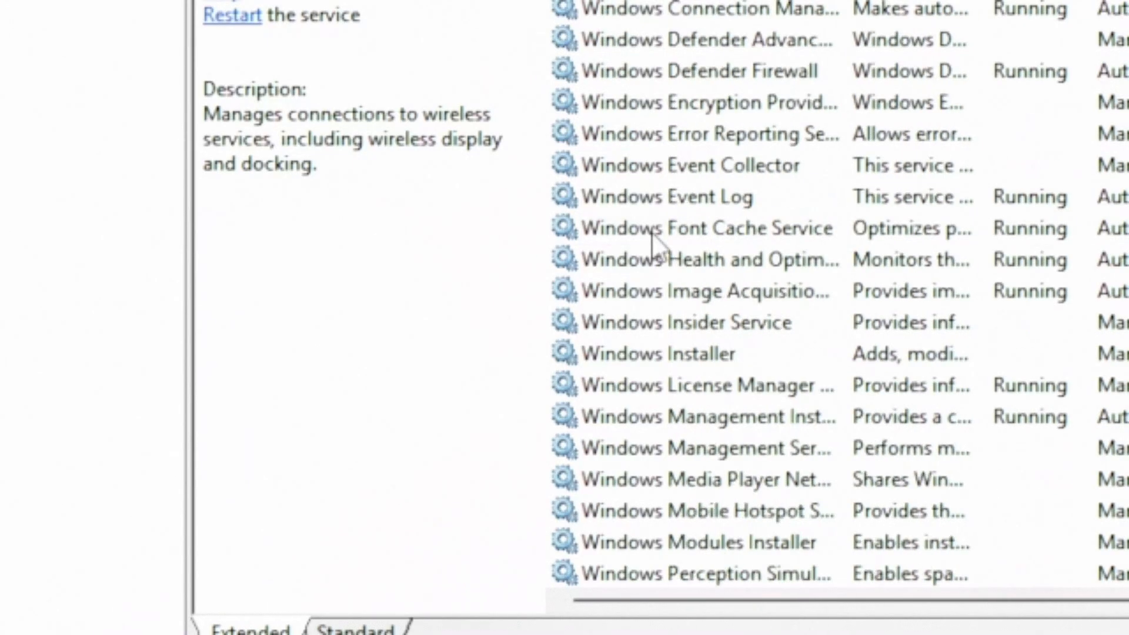
scroll(654, 244, down, 5)
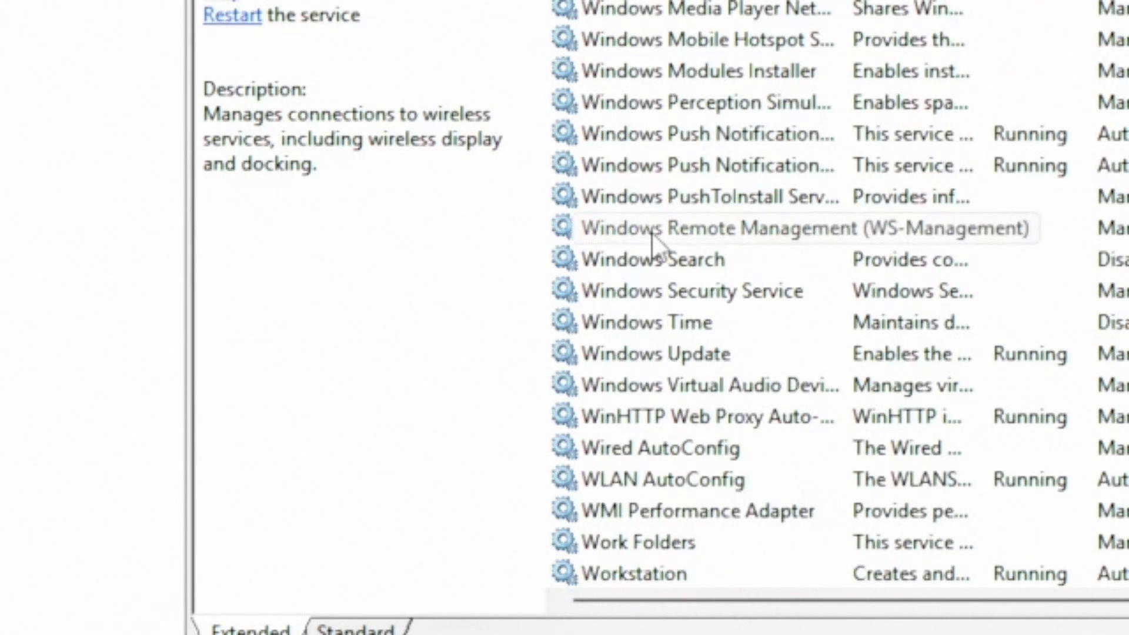
click(618, 257)
double_click(618, 258)
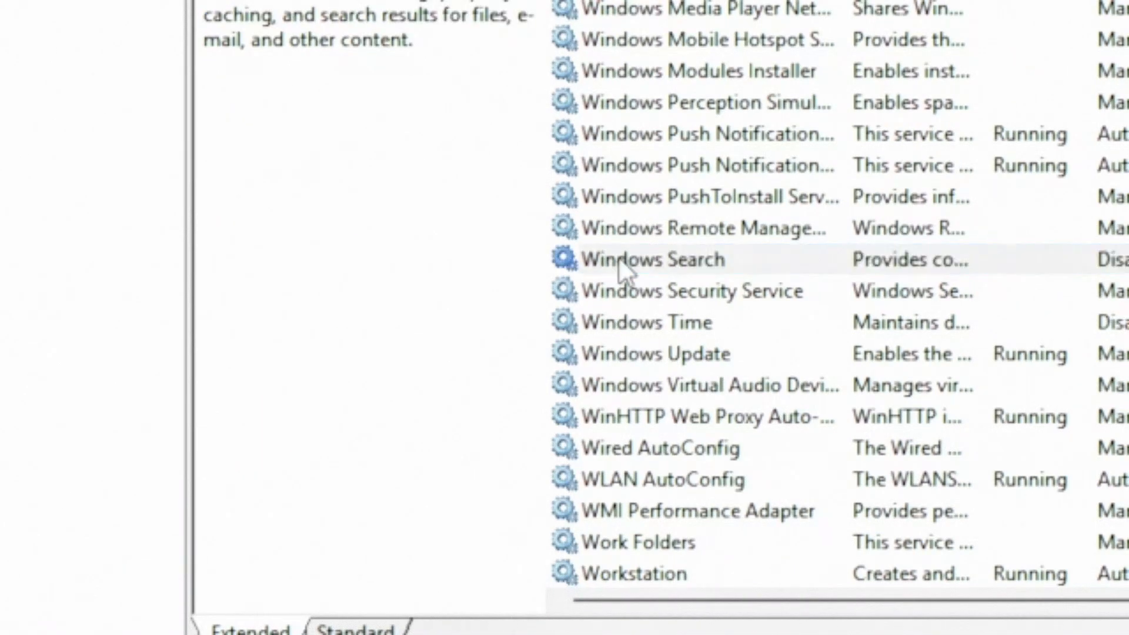
click(590, 185)
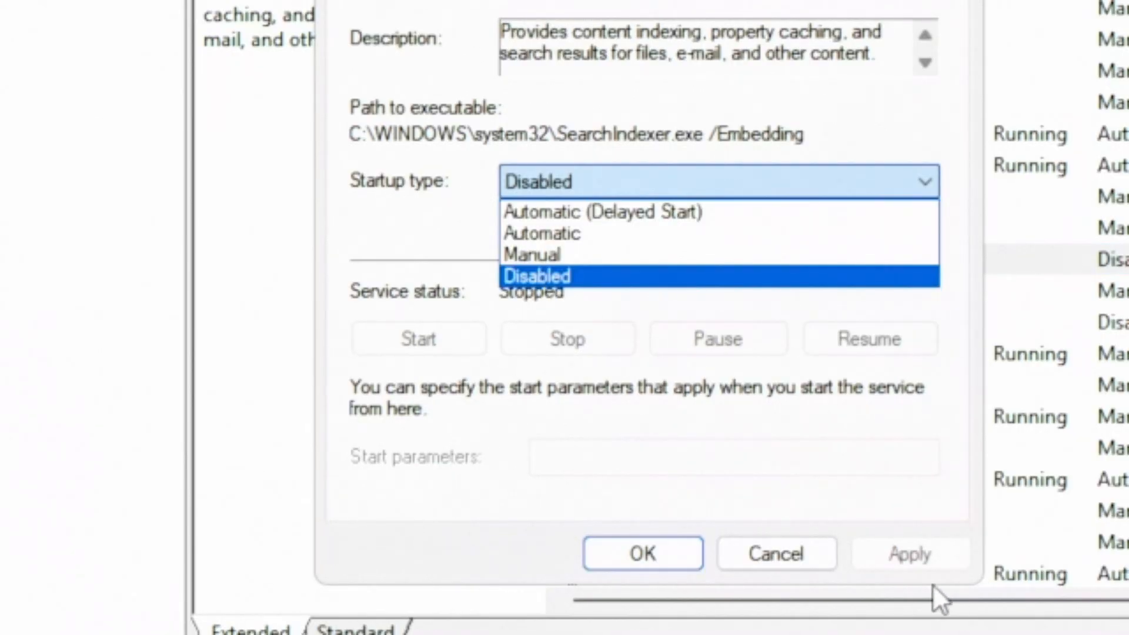
click(660, 566)
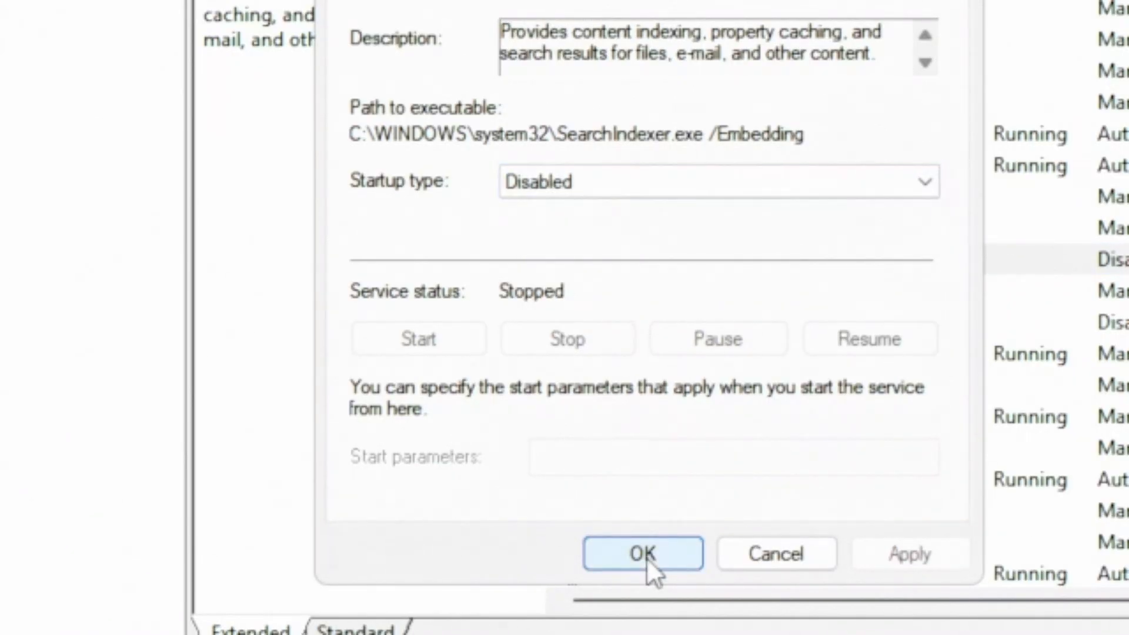
click(648, 556)
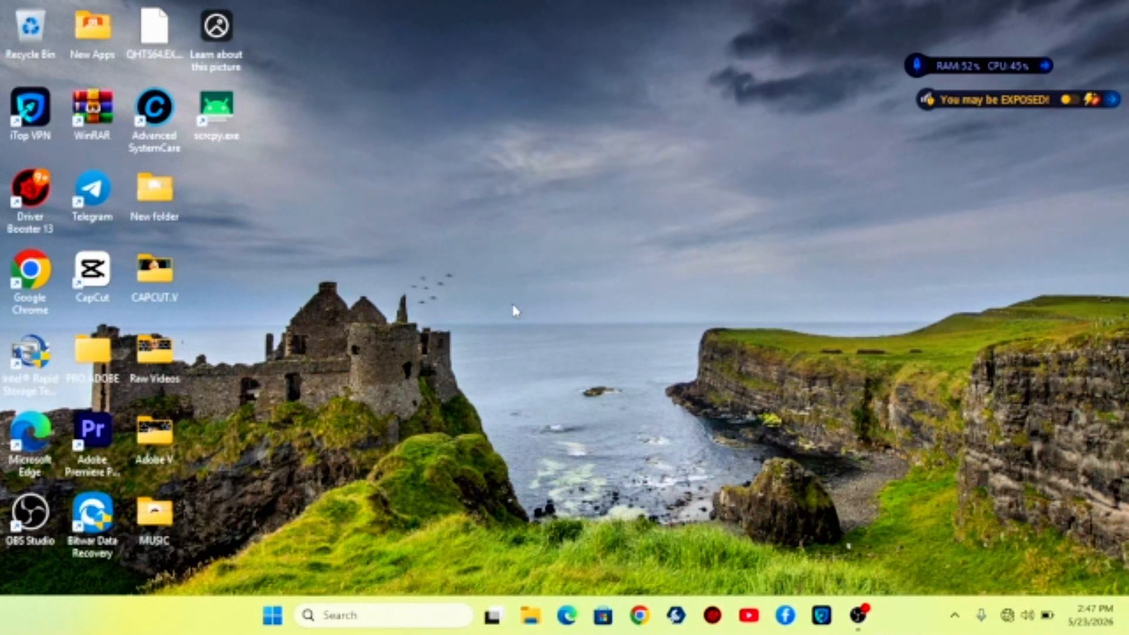
Step: Open Power Options in the Control Panel
click(380, 613)
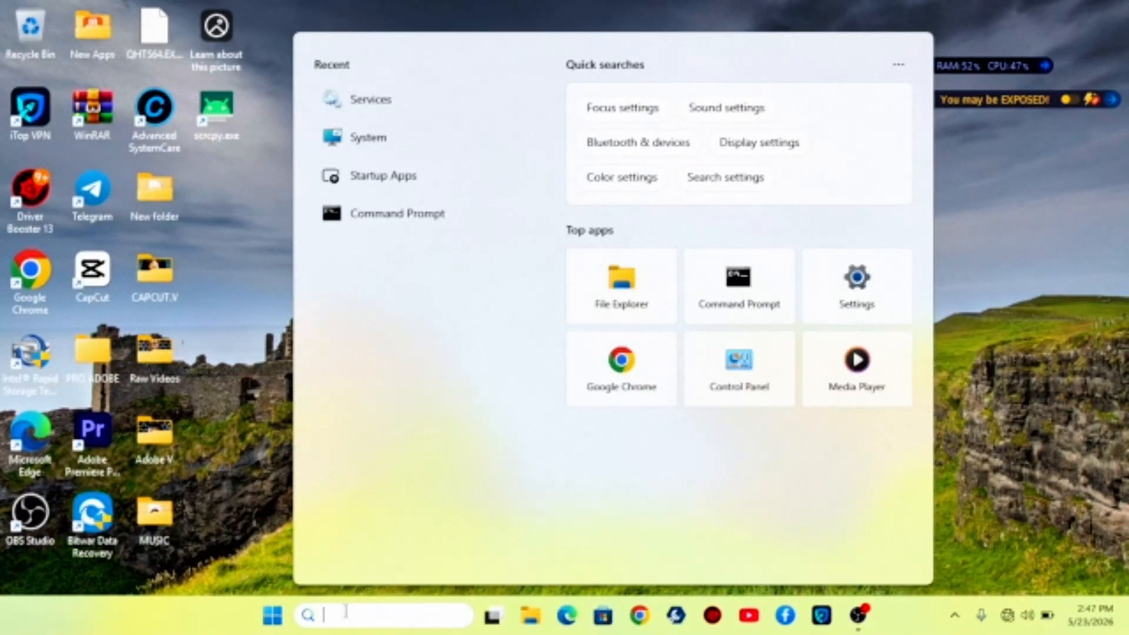
click(735, 382)
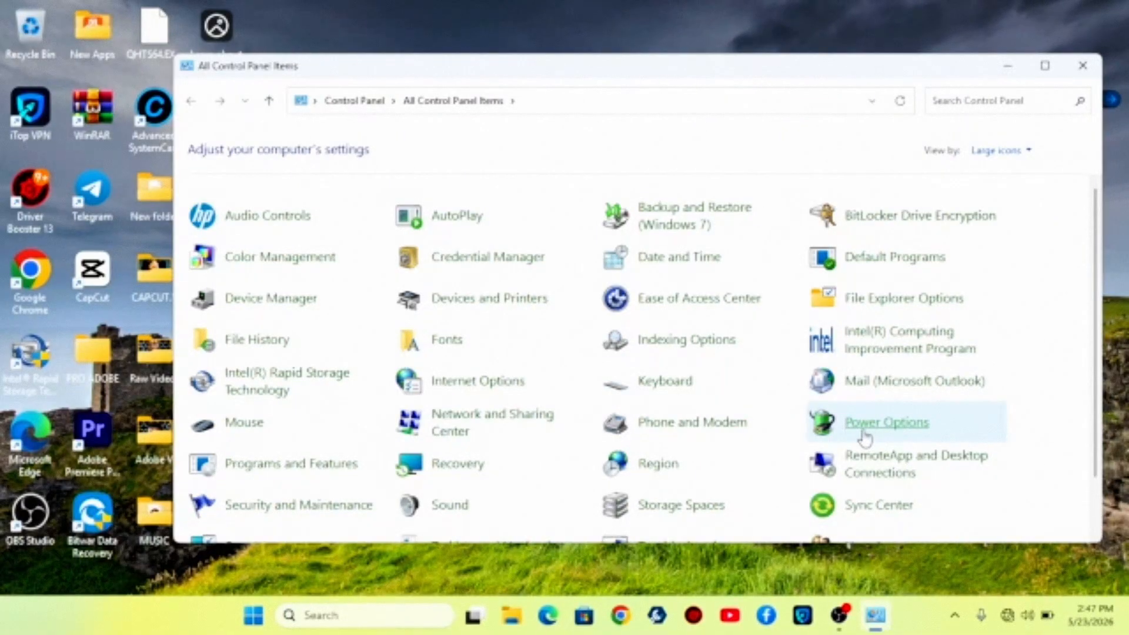
click(894, 435)
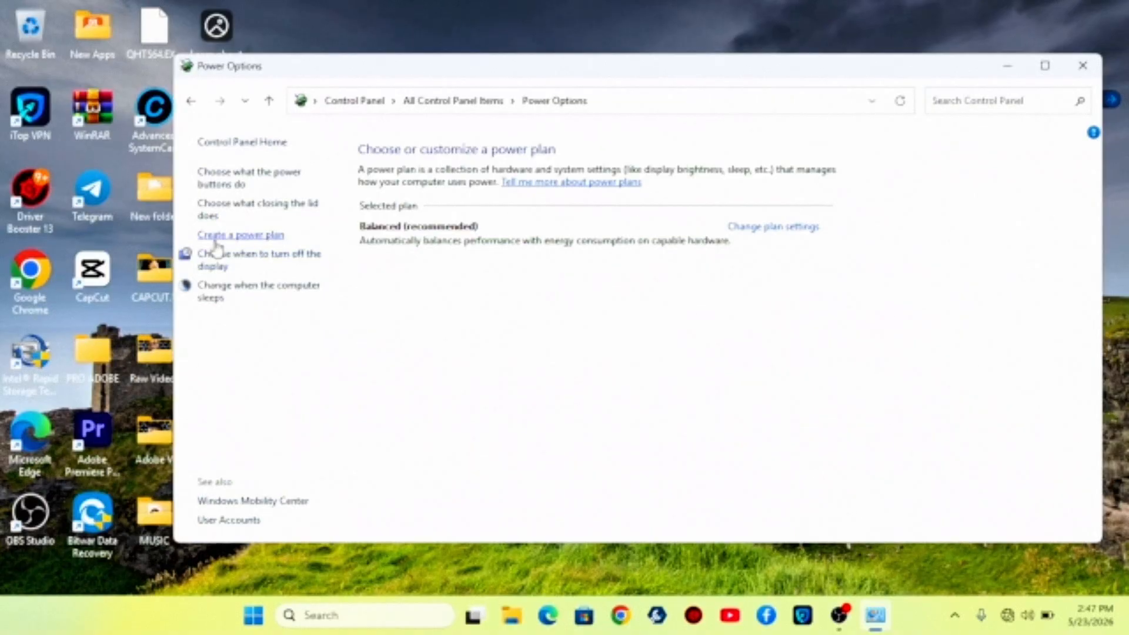
Step: Create a power plan based on High performance with the default name, display and sleep settings, and close the Power Options window
click(253, 236)
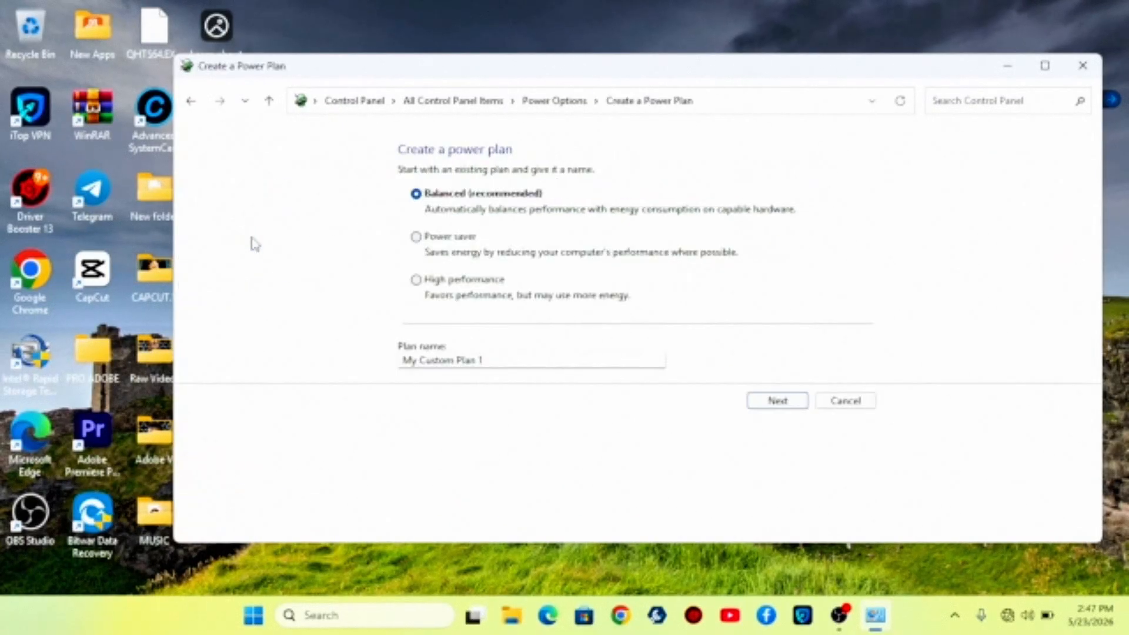
click(417, 281)
click(771, 400)
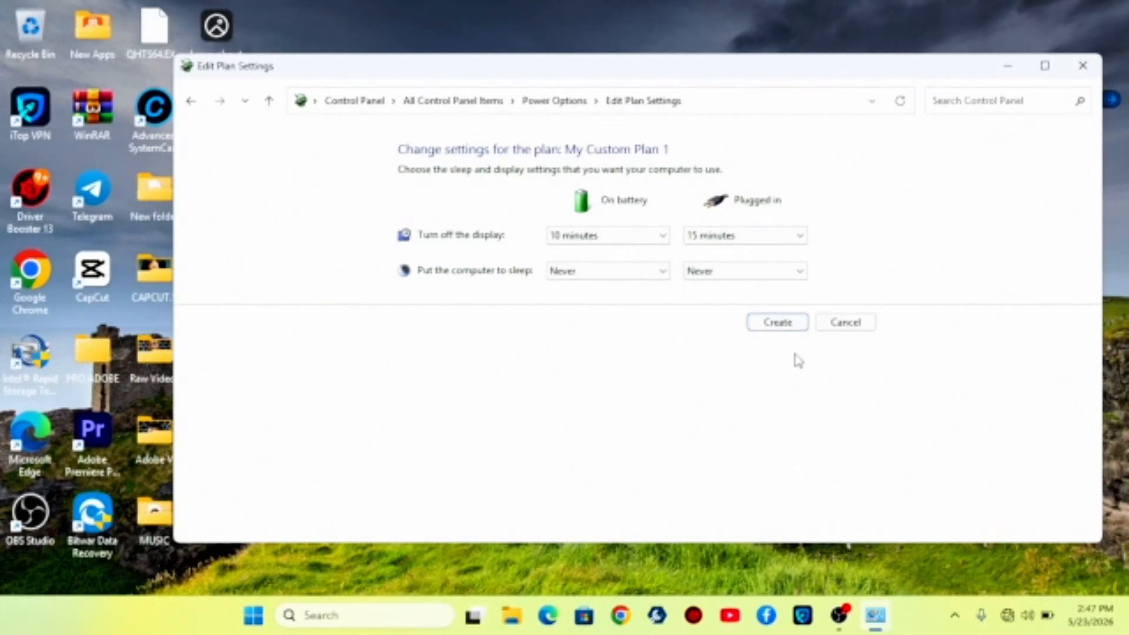
click(780, 323)
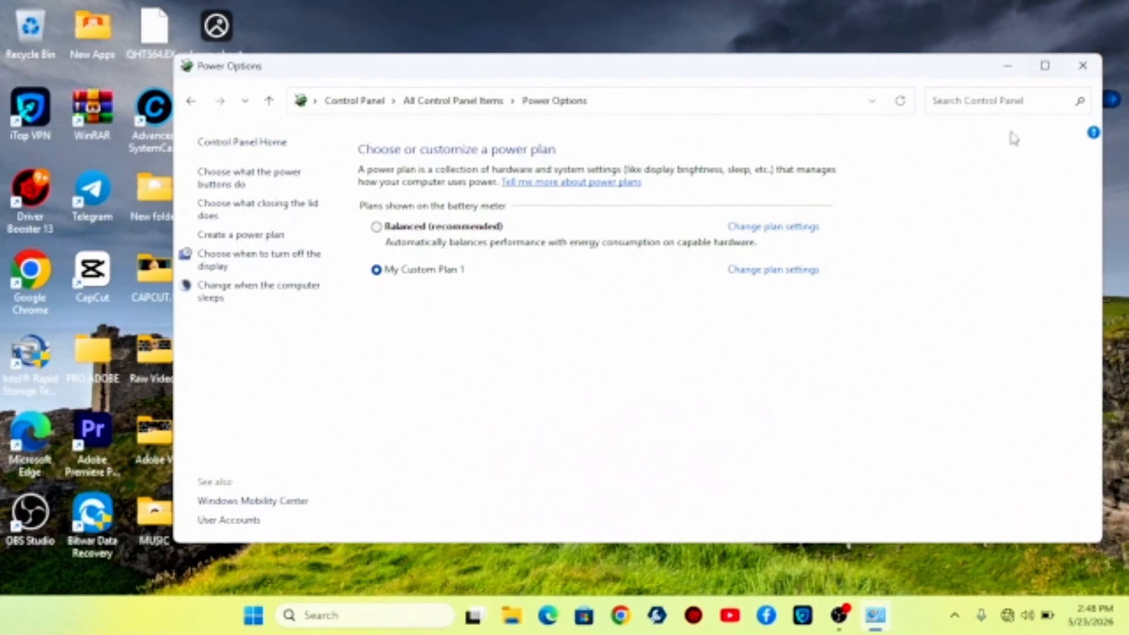
click(1079, 74)
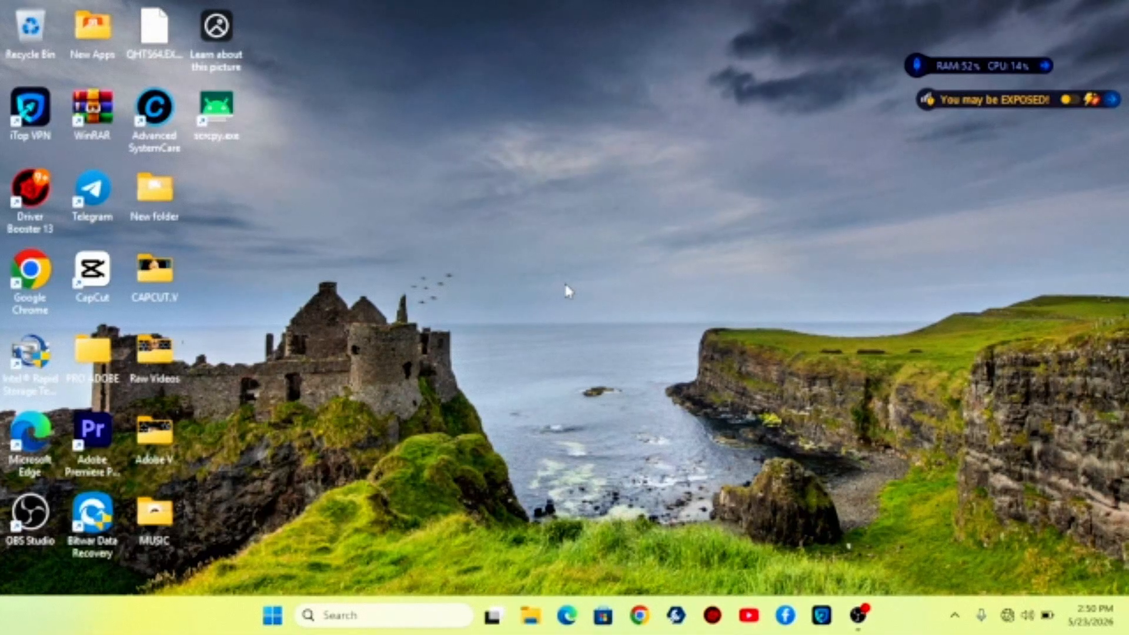